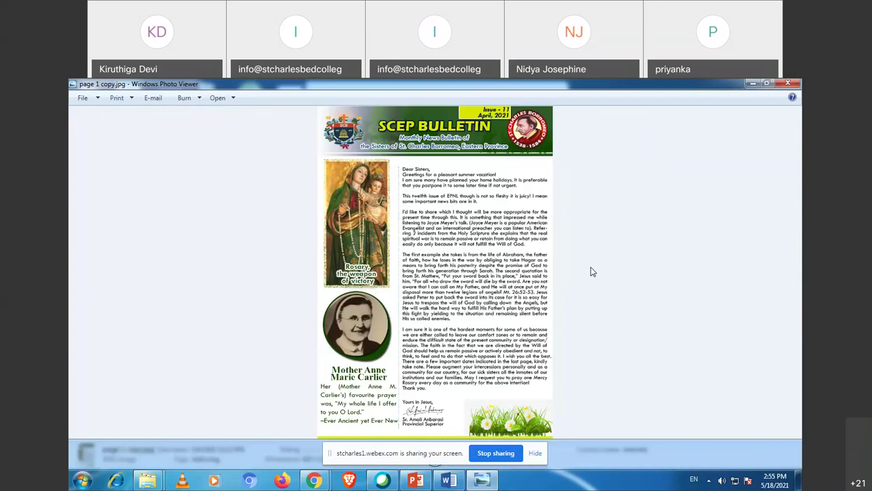
Step: Page through the bulletin images in Photo Viewer up to page 4
{"action": "key", "text": "Right"}
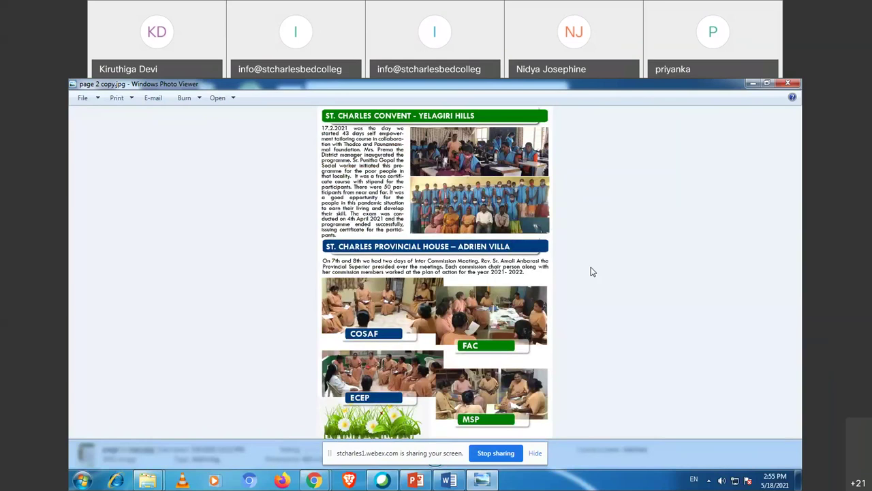
{"action": "key", "text": "Right"}
{"action": "key", "text": "Right"}
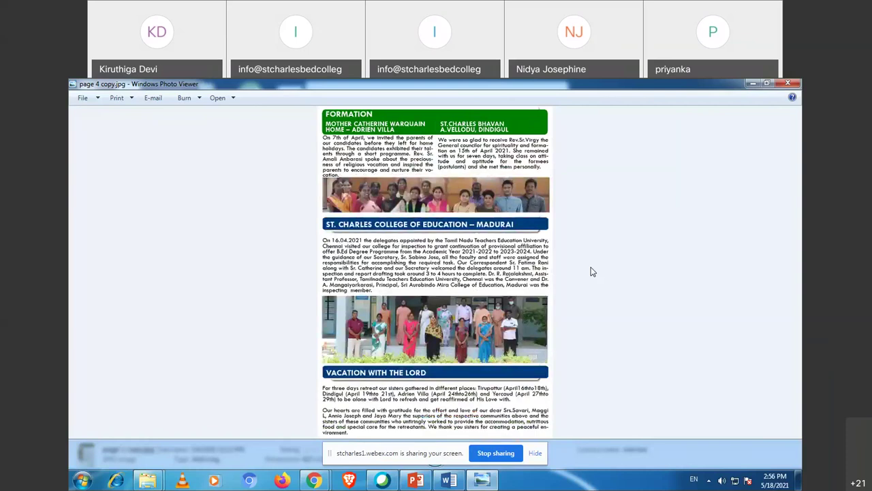
{"action": "left_click", "coordinate": [312, 481]}
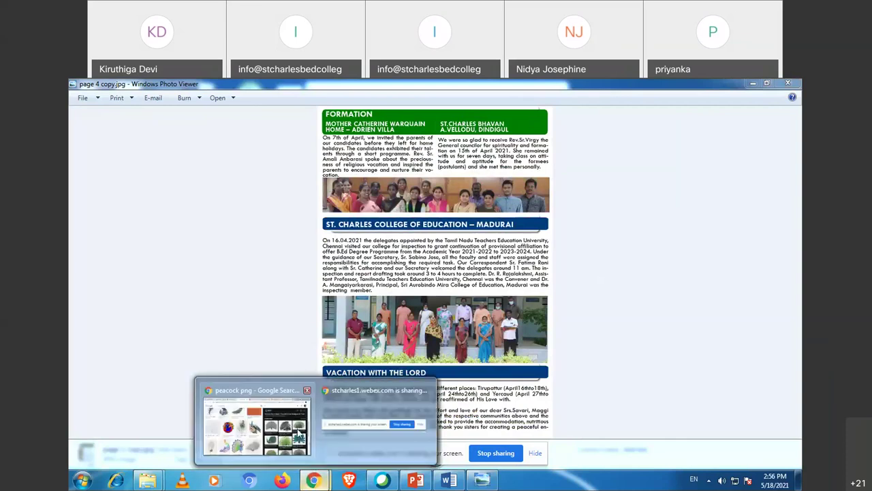
Step: Bring the peacock png image search forward and scroll back to the top
{"action": "left_click", "coordinate": [290, 424]}
{"action": "scroll", "coordinate": [293, 204], "scroll_direction": "up", "scroll_amount": 3}
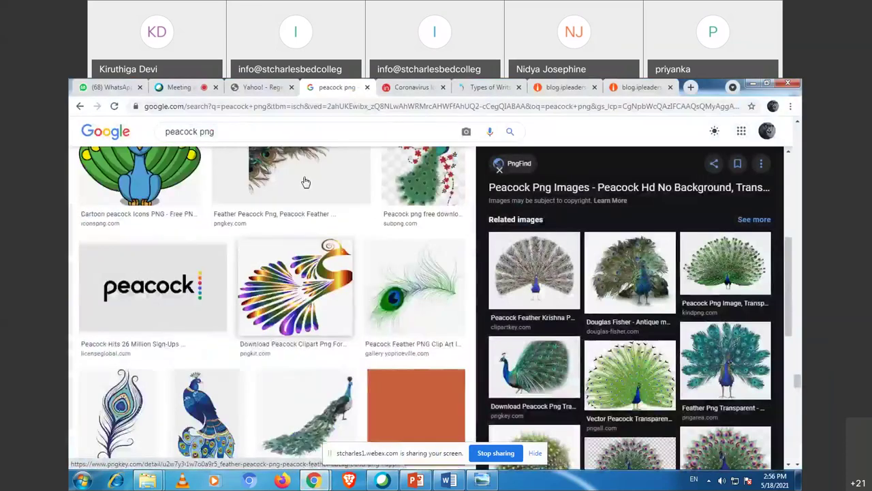
{"action": "scroll", "coordinate": [306, 182], "scroll_direction": "up", "scroll_amount": 3}
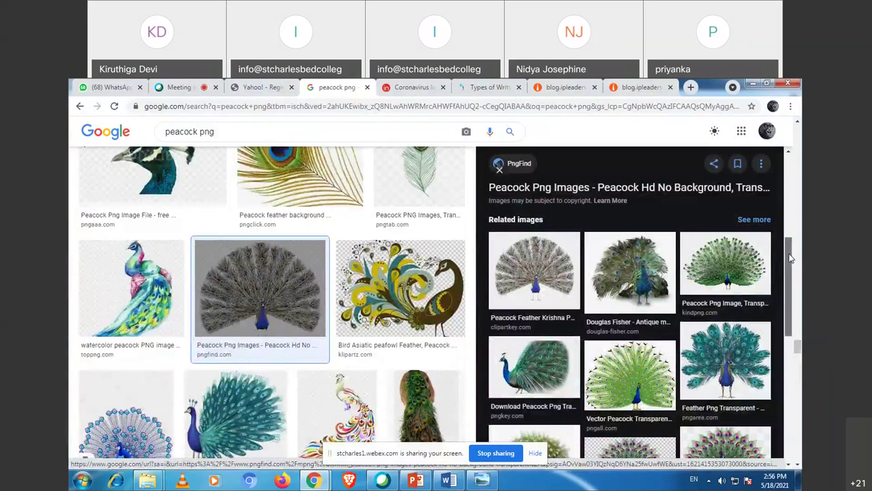
{"action": "scroll", "coordinate": [787, 213], "scroll_direction": "up", "scroll_amount": 2}
{"action": "scroll", "coordinate": [788, 213], "scroll_direction": "up", "scroll_amount": 3}
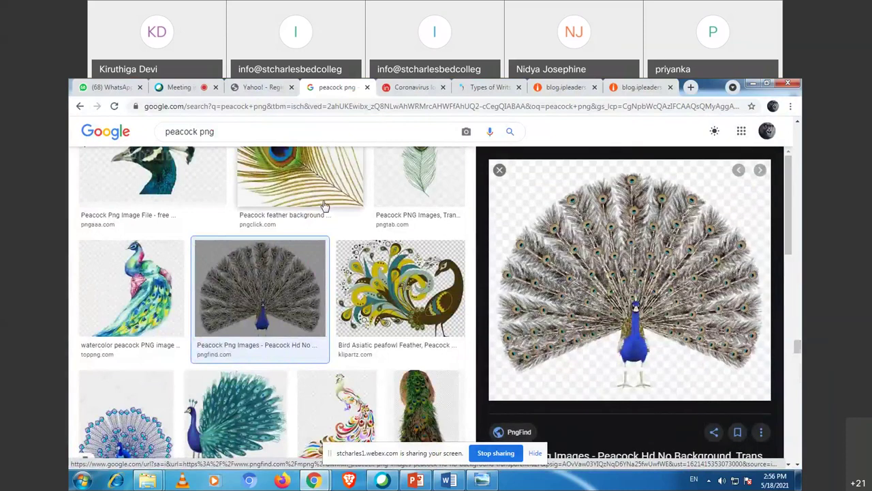
{"action": "scroll", "coordinate": [545, 136], "scroll_direction": "up", "scroll_amount": 5}
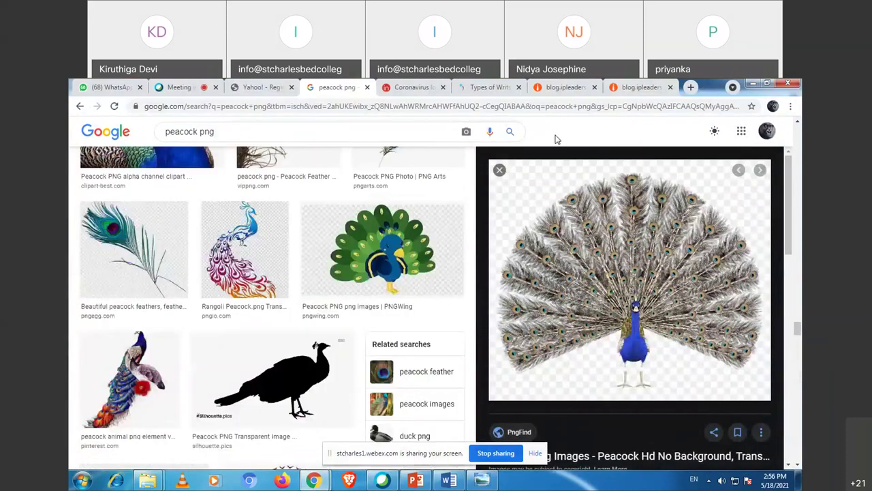
{"action": "scroll", "coordinate": [545, 136], "scroll_direction": "up", "scroll_amount": 5}
{"action": "scroll", "coordinate": [408, 171], "scroll_direction": "up", "scroll_amount": 5}
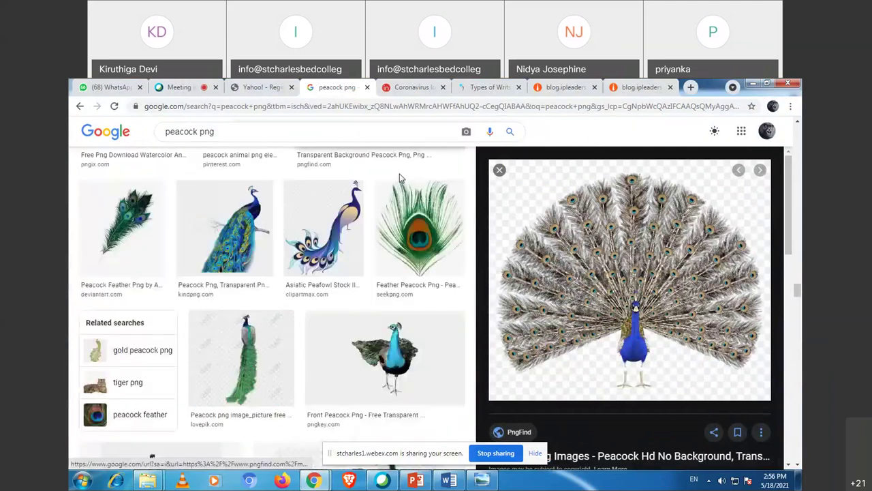
{"action": "scroll", "coordinate": [413, 171], "scroll_direction": "up", "scroll_amount": 10}
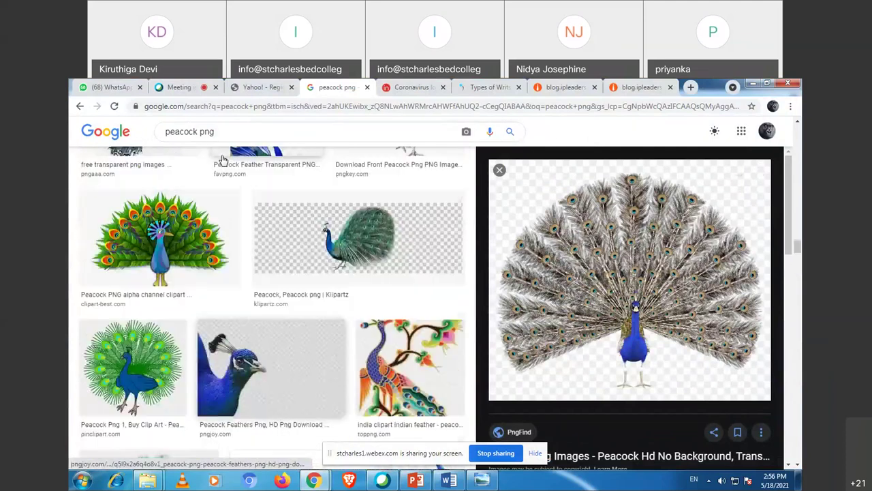
{"action": "scroll", "coordinate": [409, 205], "scroll_direction": "up", "scroll_amount": 10}
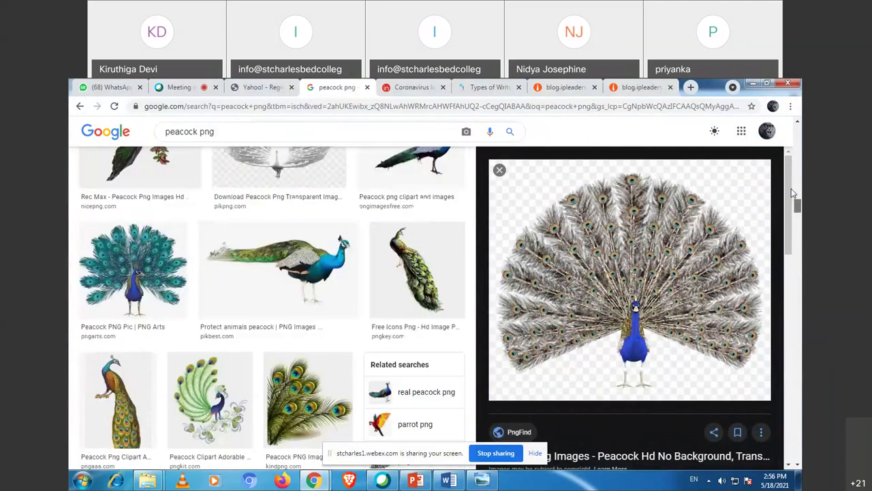
Step: Switch to All results and replace the peacock png query with 'font'
{"action": "left_click", "coordinate": [175, 174]}
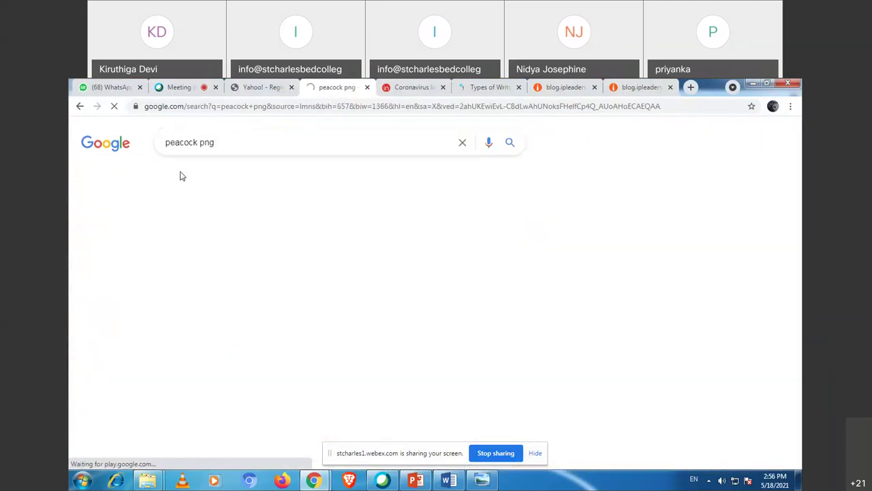
{"action": "left_click_drag", "start_coordinate": [230, 141], "coordinate": [90, 145]}
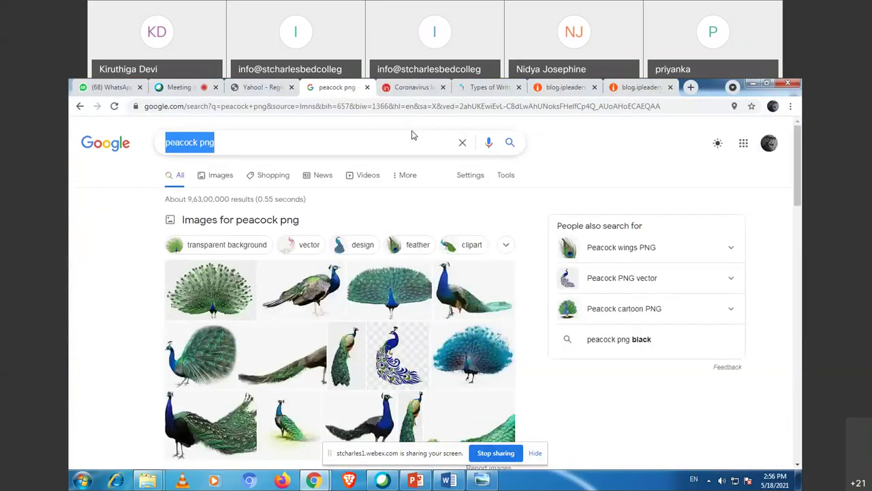
{"action": "type", "text": "font"}
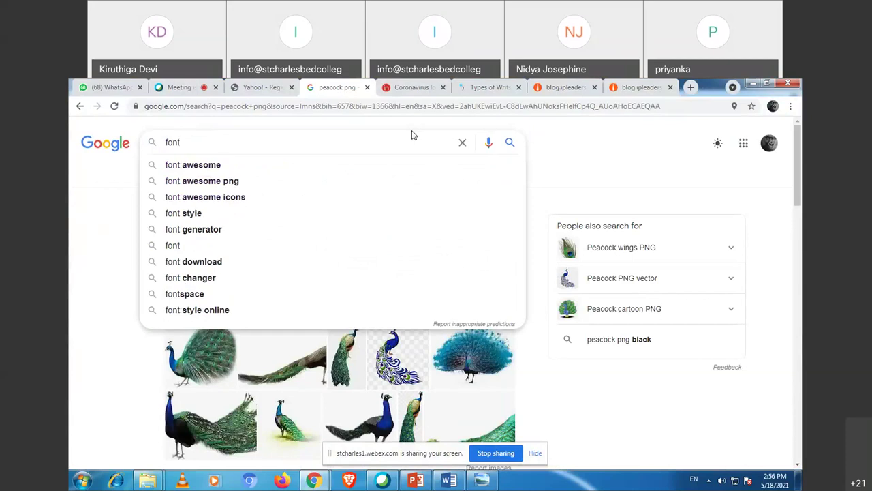
Step: Replace the query with 'free font' and run the web search
{"action": "key", "text": "BackSpace"}
{"action": "key", "text": "BackSpace"}
{"action": "key", "text": "BackSpace"}
{"action": "key", "text": "BackSpace"}
{"action": "type", "text": "free font"}
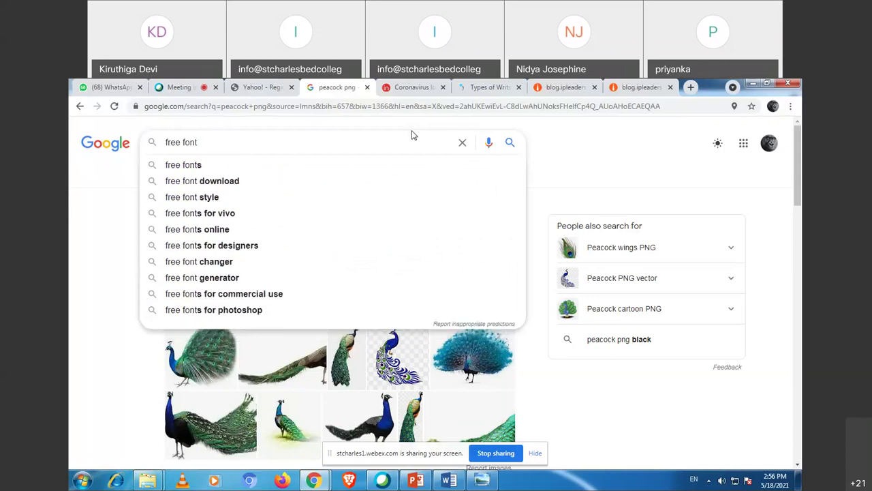
{"action": "key", "text": "Return"}
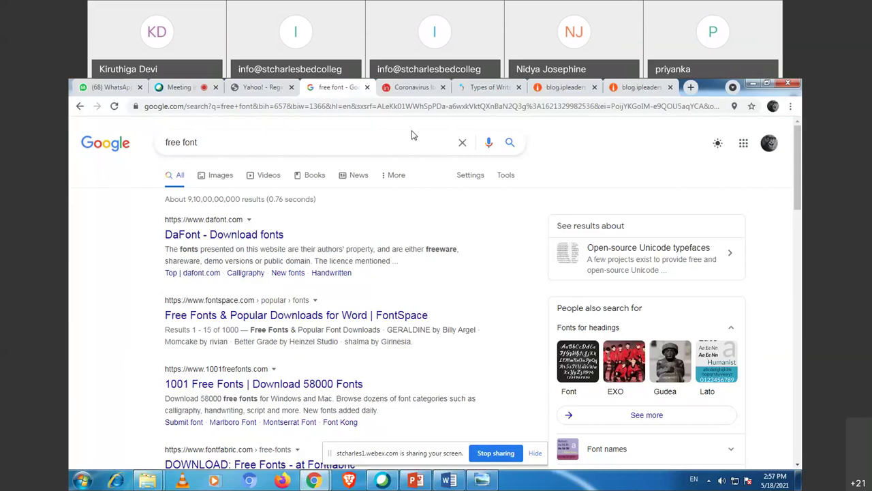
Step: Show image results for 'free font' and browse the sample typefaces
{"action": "left_click", "coordinate": [231, 179]}
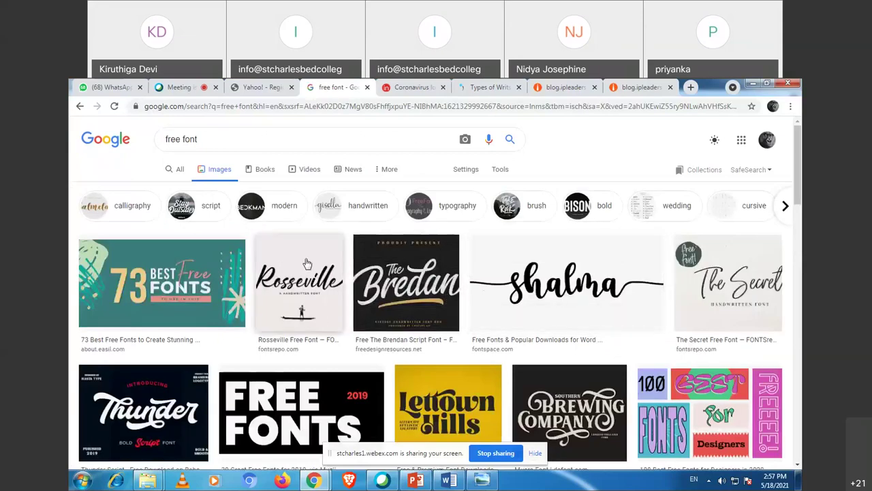
{"action": "left_click", "coordinate": [221, 308]}
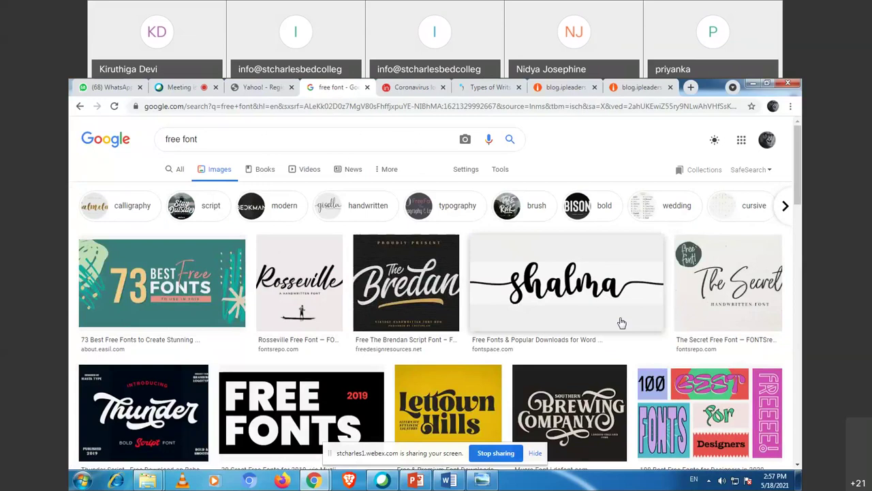
{"action": "scroll", "coordinate": [459, 365], "scroll_direction": "down", "scroll_amount": 4}
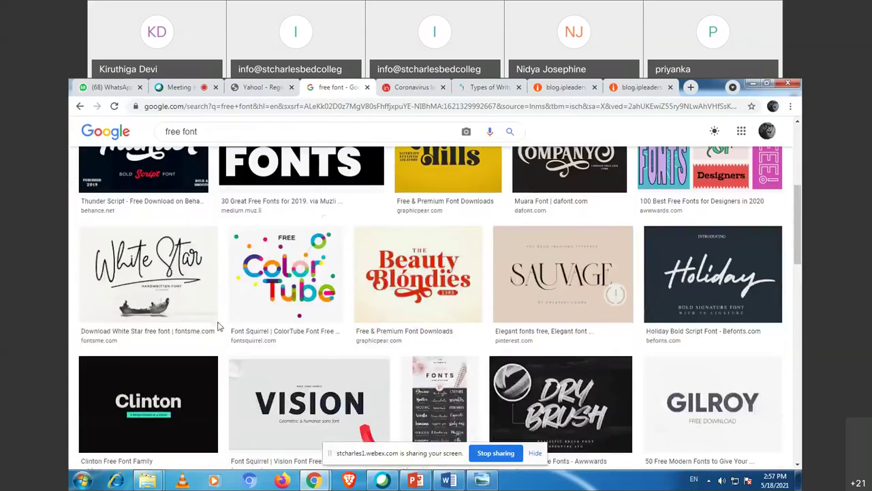
{"action": "scroll", "coordinate": [422, 280], "scroll_direction": "down", "scroll_amount": 2}
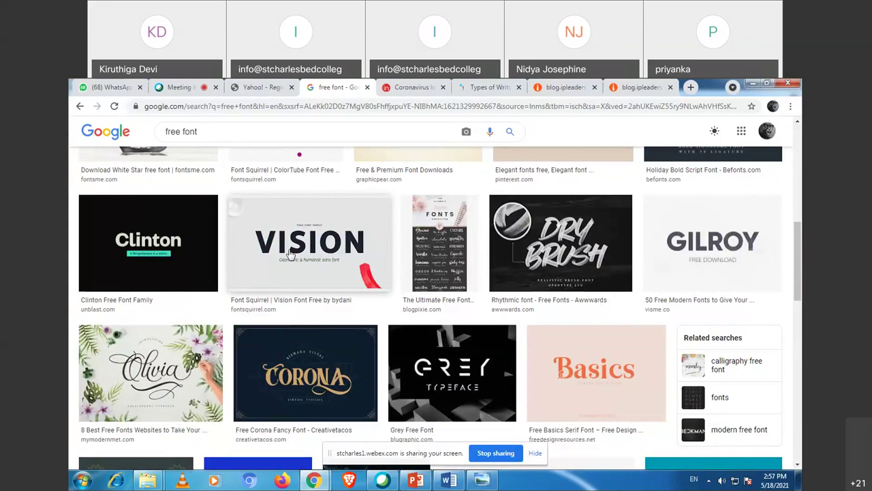
{"action": "scroll", "coordinate": [276, 252], "scroll_direction": "up", "scroll_amount": 8}
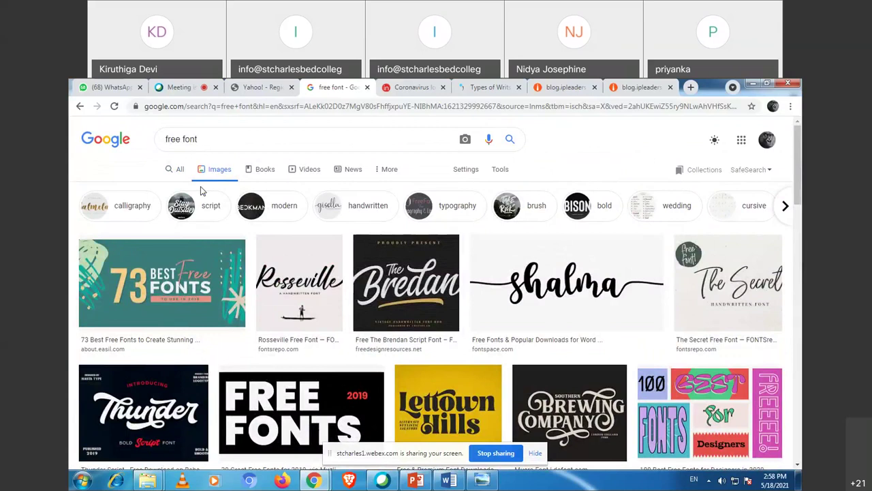
Step: Search images for 'loki cola font' and view a result
{"action": "left_click", "coordinate": [155, 136]}
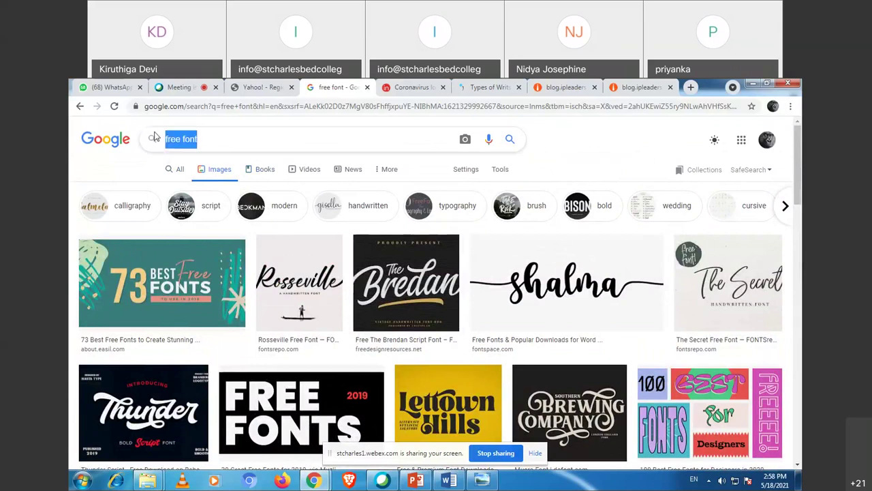
{"action": "type", "text": "loki "}
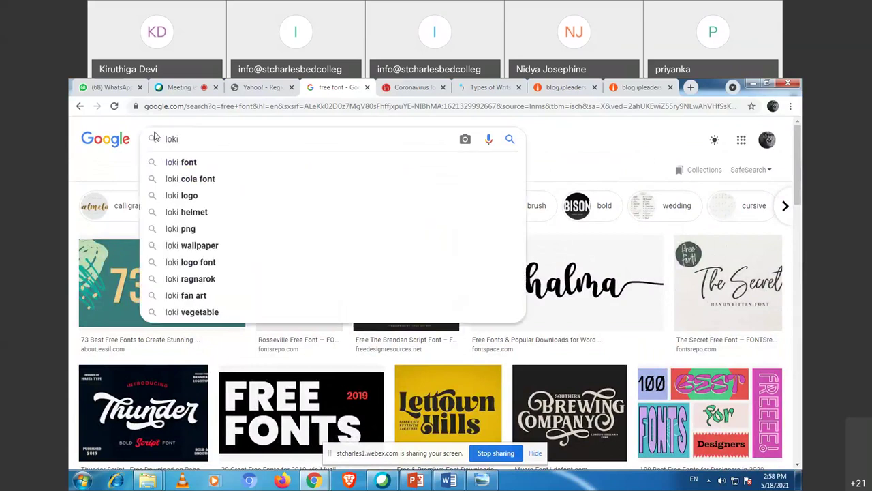
{"action": "type", "text": "cola fon"}
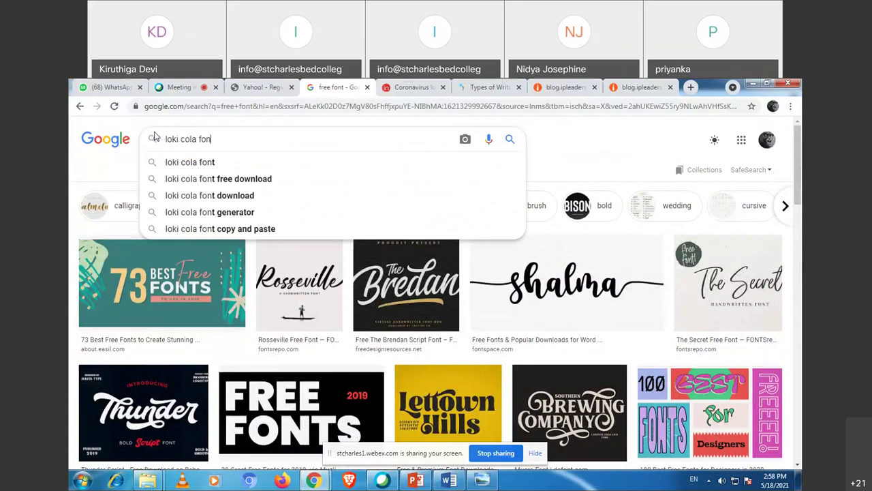
{"action": "type", "text": "t"}
{"action": "key", "text": "Return"}
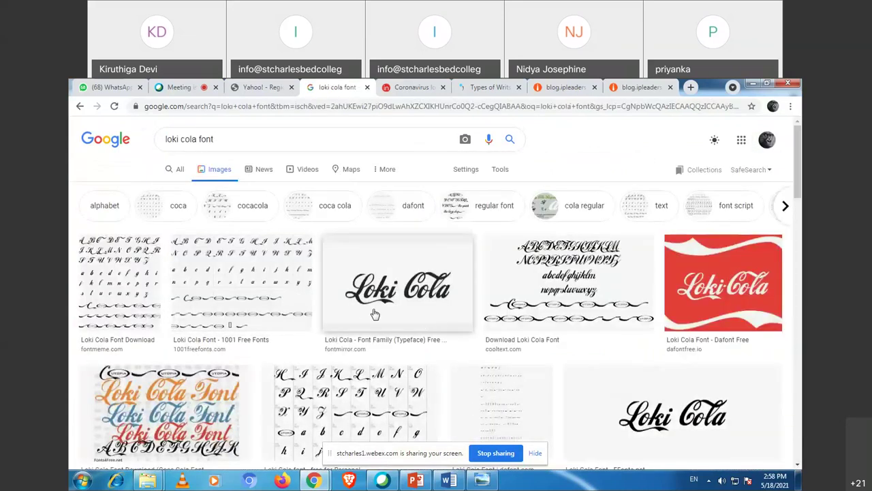
{"action": "left_click", "coordinate": [361, 300]}
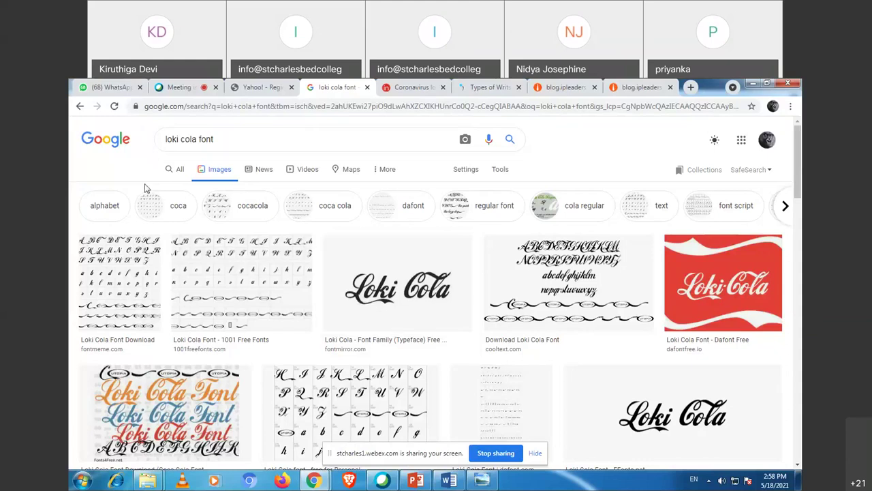
Step: Switch to All results and search for 'free font' instead
{"action": "left_click", "coordinate": [180, 170]}
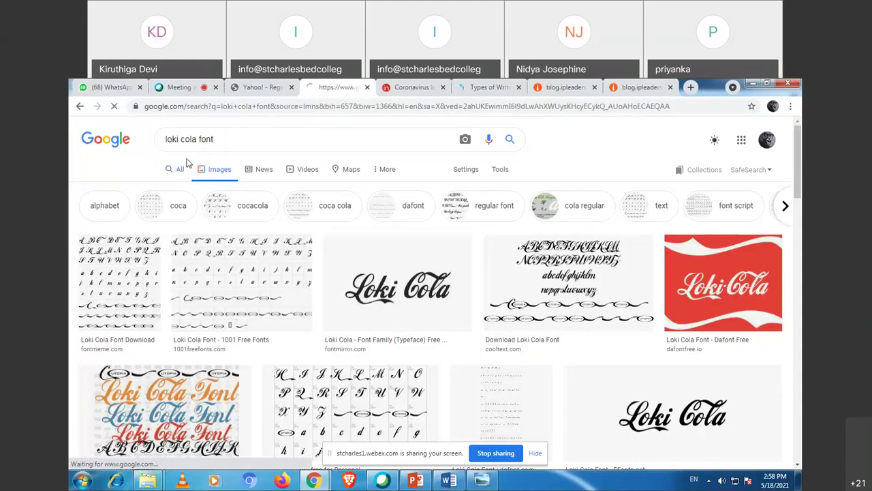
{"action": "left_click_drag", "start_coordinate": [216, 141], "coordinate": [121, 158]}
{"action": "type", "text": "f"}
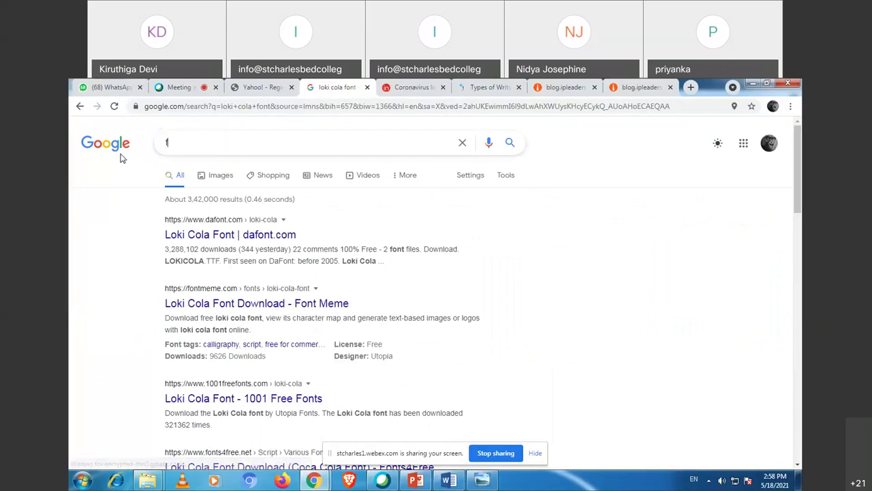
{"action": "type", "text": "ree font"}
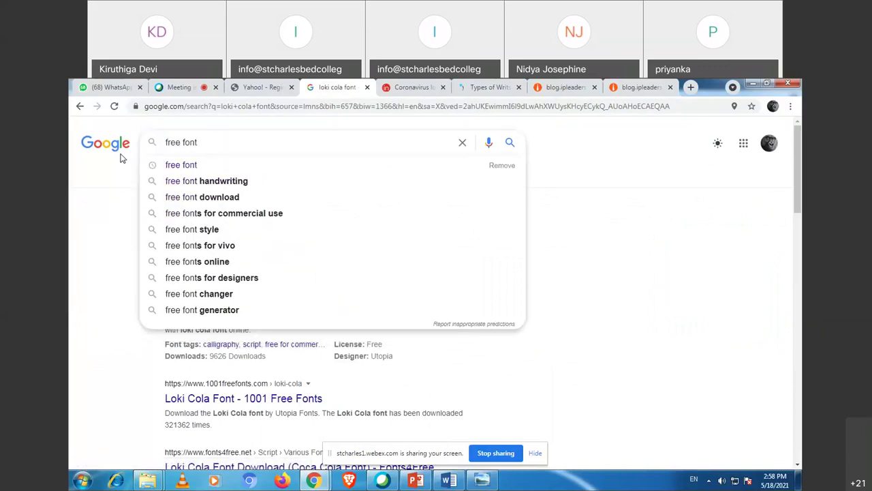
{"action": "key", "text": "Return"}
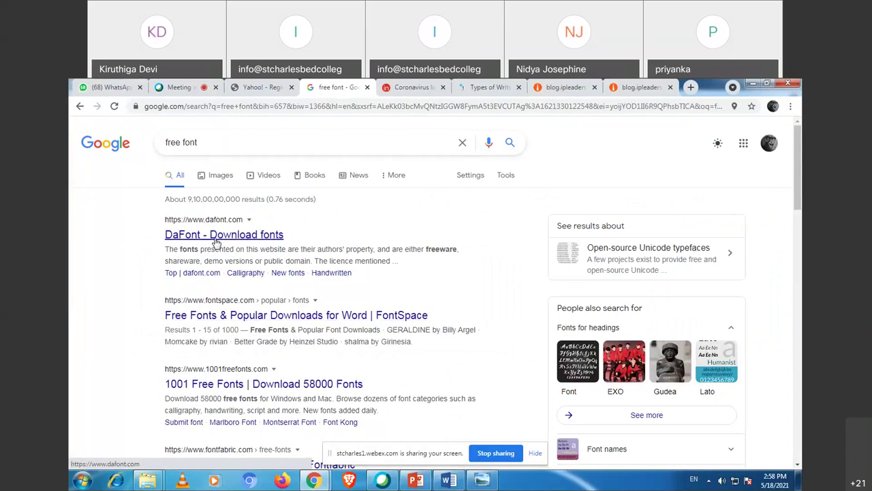
Step: Open the DaFont site from the results and browse its font categories
{"action": "left_click", "coordinate": [219, 238]}
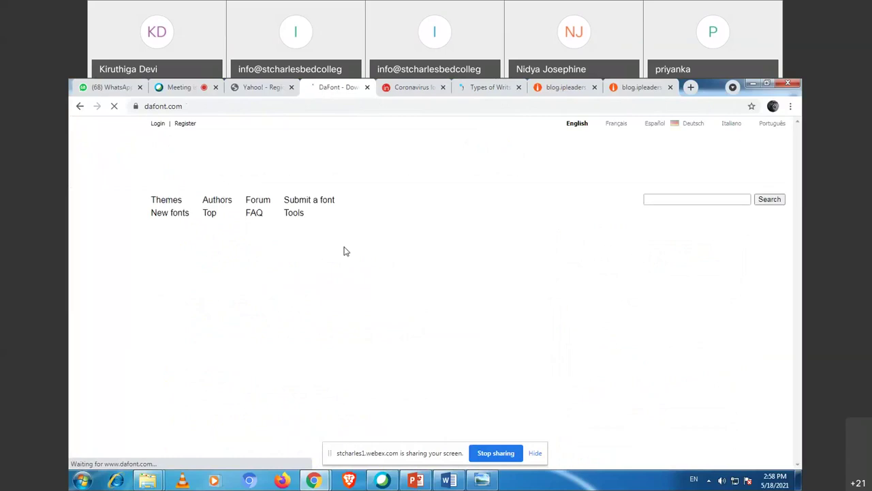
{"action": "scroll", "coordinate": [567, 301], "scroll_direction": "down", "scroll_amount": 5}
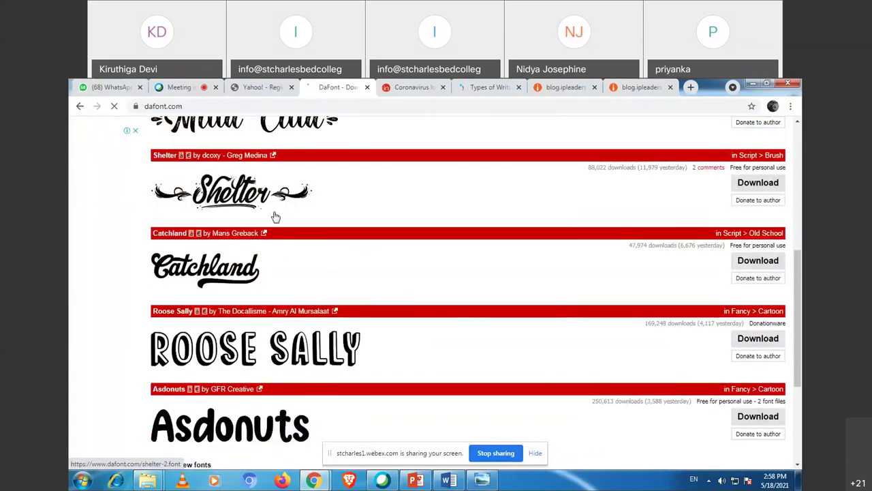
{"action": "scroll", "coordinate": [272, 286], "scroll_direction": "up", "scroll_amount": 3}
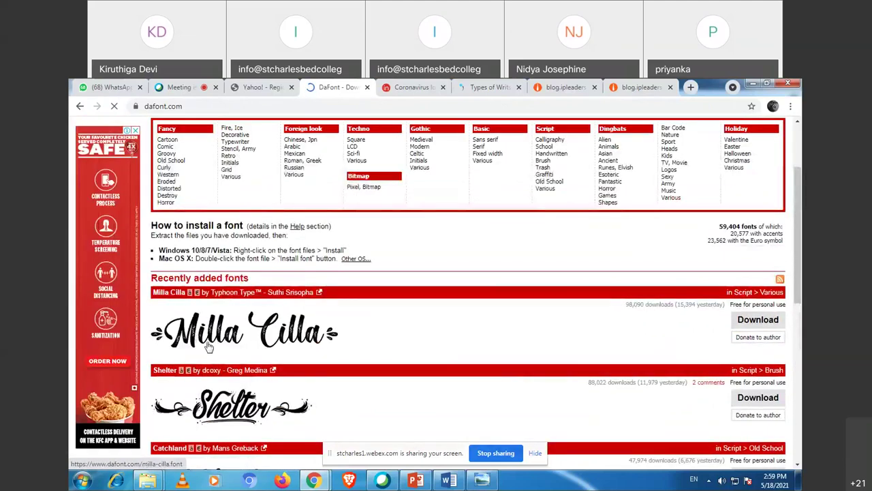
{"action": "scroll", "coordinate": [264, 344], "scroll_direction": "down", "scroll_amount": 2}
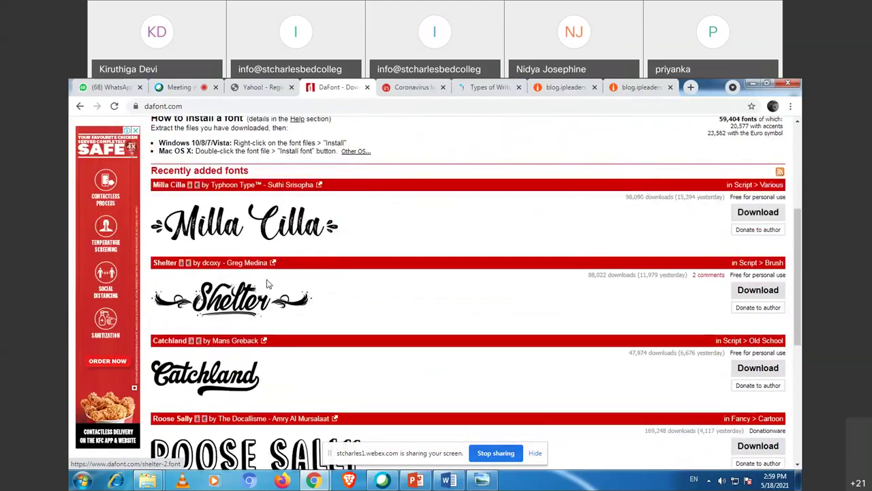
{"action": "scroll", "coordinate": [281, 316], "scroll_direction": "down", "scroll_amount": 3}
{"action": "scroll", "coordinate": [279, 328], "scroll_direction": "down", "scroll_amount": 2}
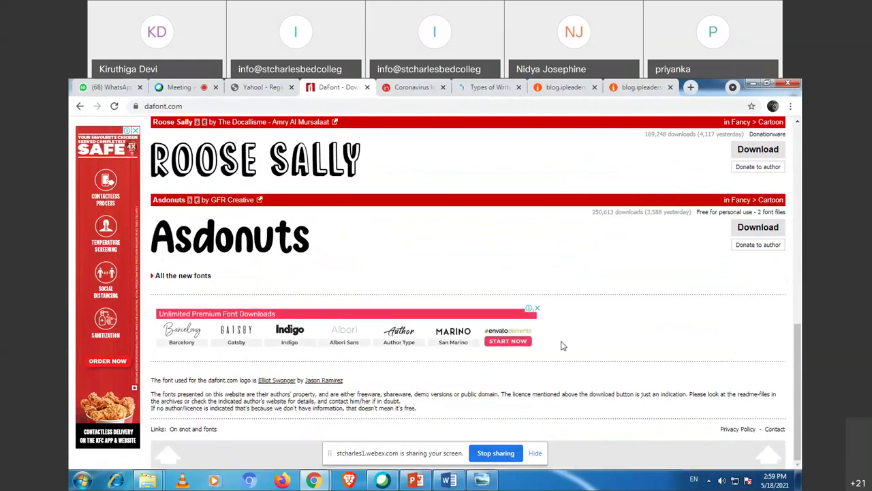
{"action": "scroll", "coordinate": [586, 343], "scroll_direction": "up", "scroll_amount": 5}
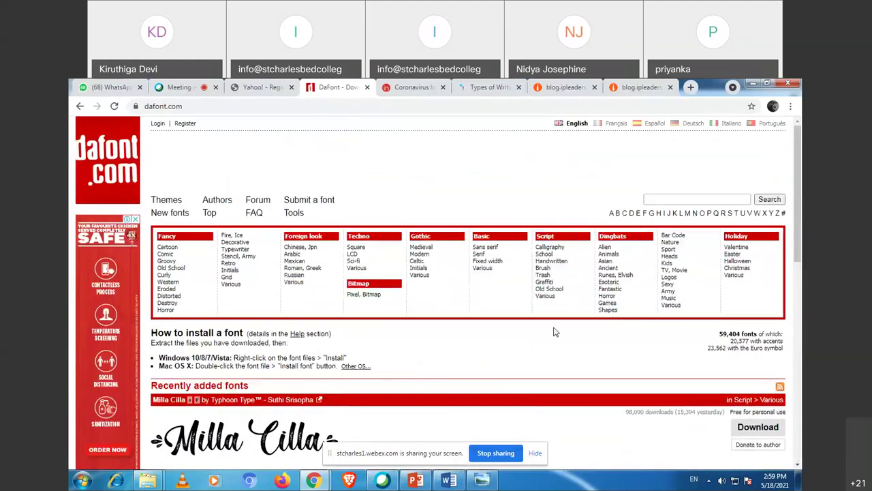
{"action": "scroll", "coordinate": [539, 332], "scroll_direction": "down", "scroll_amount": 2}
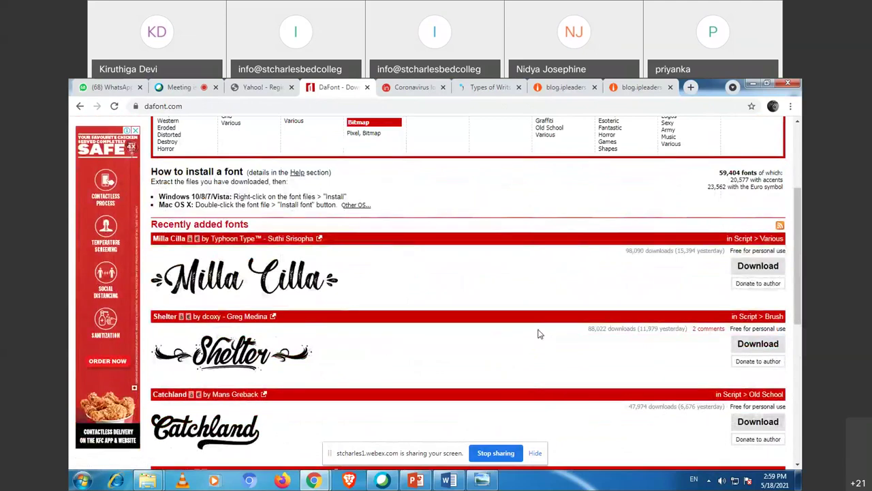
{"action": "scroll", "coordinate": [539, 334], "scroll_direction": "up", "scroll_amount": 2}
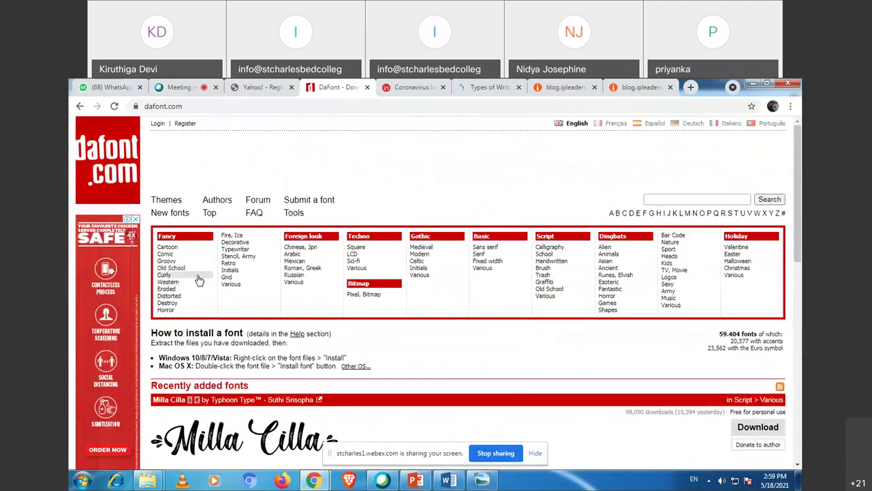
{"action": "scroll", "coordinate": [603, 349], "scroll_direction": "down", "scroll_amount": 15}
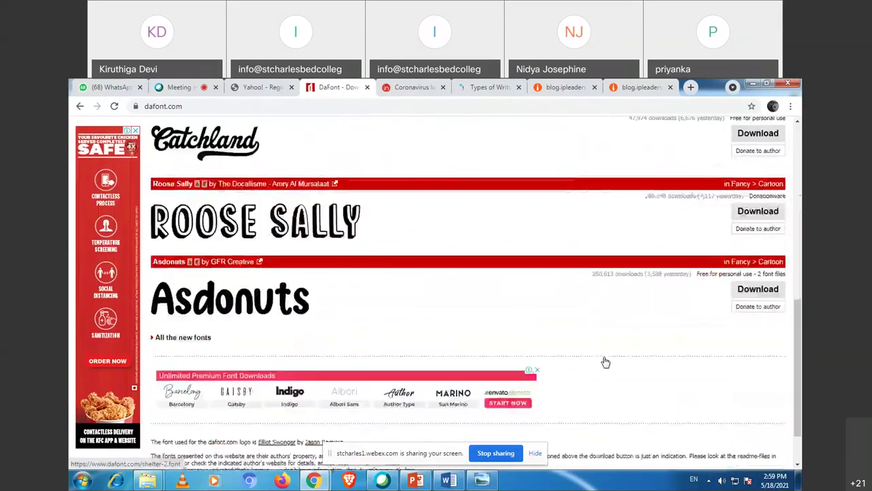
{"action": "scroll", "coordinate": [537, 366], "scroll_direction": "up", "scroll_amount": 15}
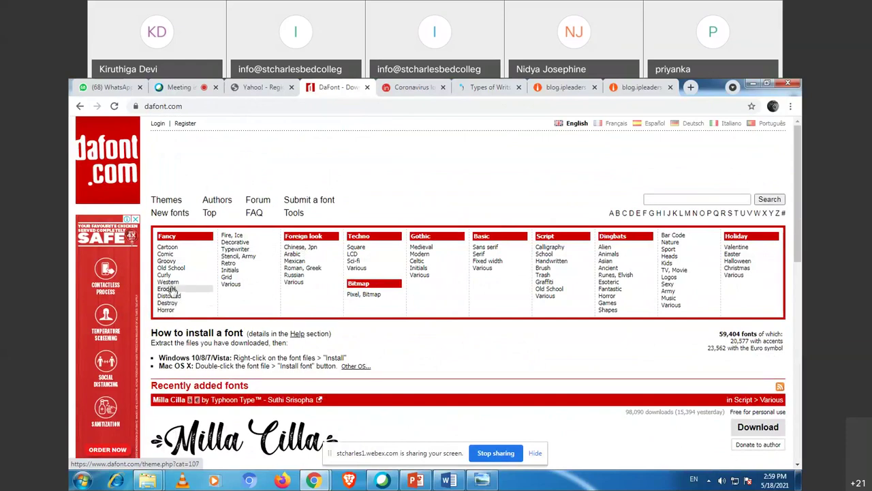
Step: Download the Who asks Satan font from Fancy > Horror as who_asks_satan.zip
{"action": "left_click", "coordinate": [167, 310]}
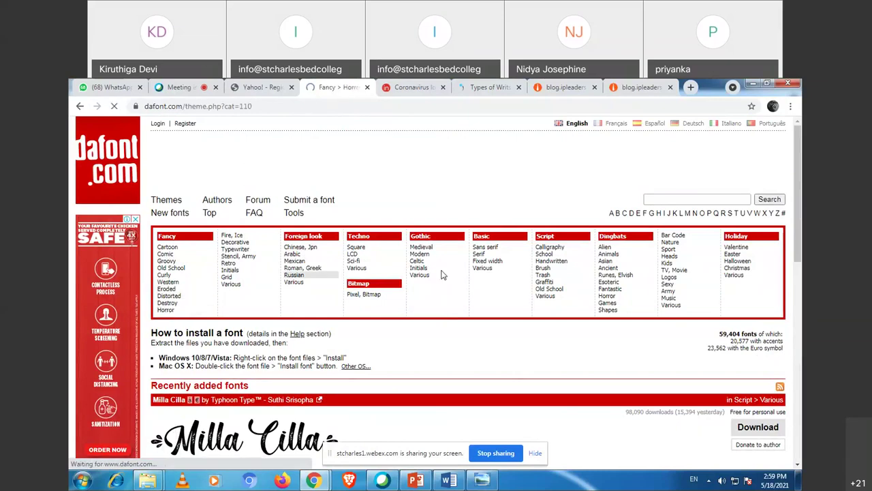
{"action": "scroll", "coordinate": [510, 290], "scroll_direction": "down", "scroll_amount": 4}
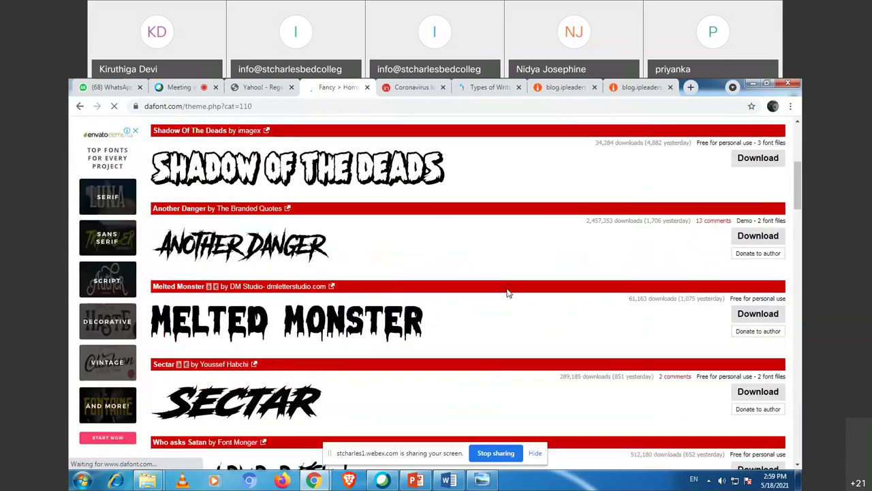
{"action": "scroll", "coordinate": [500, 307], "scroll_direction": "down", "scroll_amount": 1}
{"action": "scroll", "coordinate": [339, 300], "scroll_direction": "down", "scroll_amount": 3}
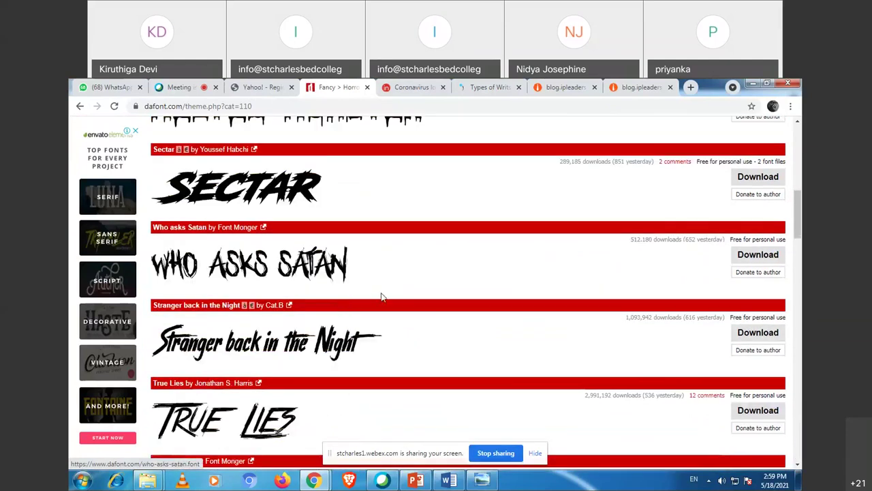
{"action": "left_click", "coordinate": [746, 256]}
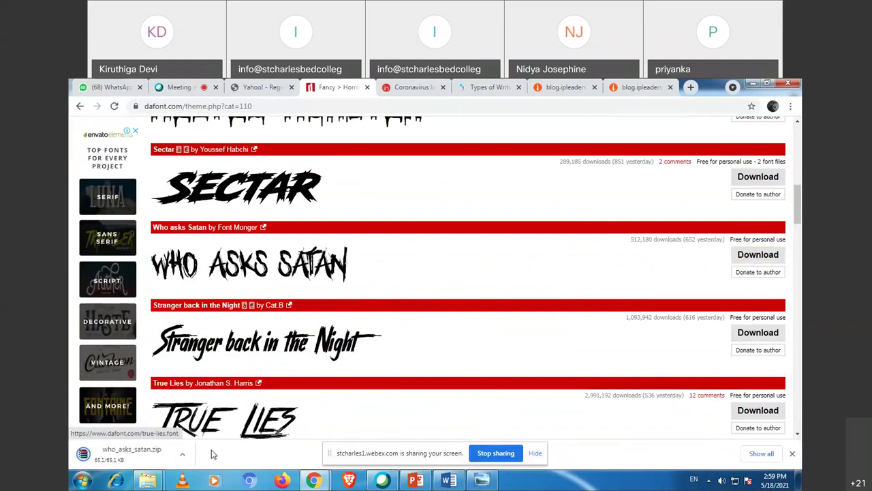
{"action": "left_click", "coordinate": [182, 458]}
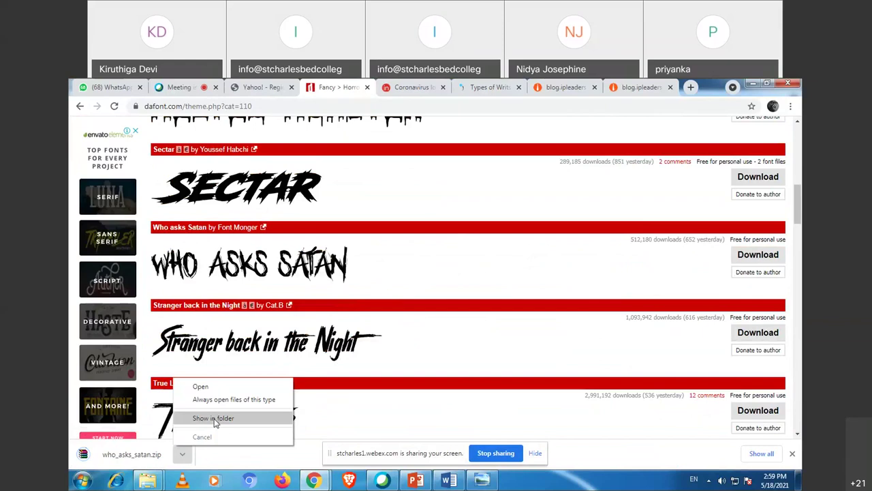
{"action": "left_click", "coordinate": [217, 416]}
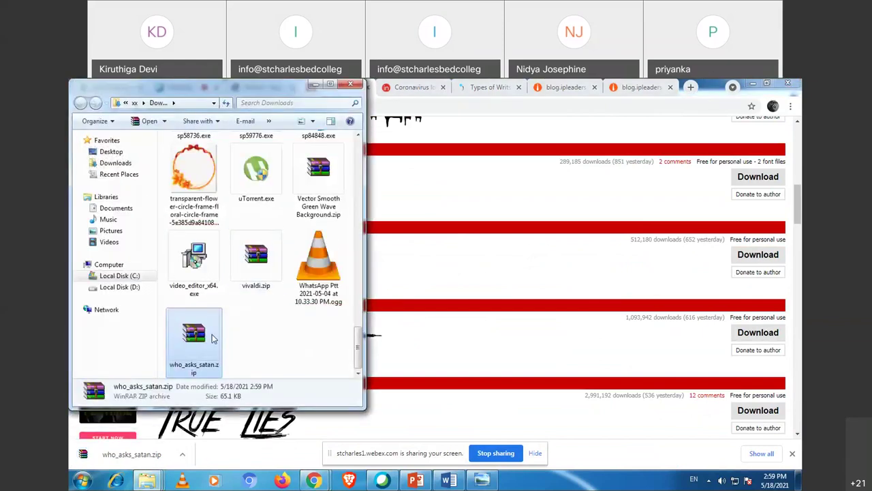
Step: Extract who_asks_satan.zip into a who_asks_satan folder and open it
{"action": "right_click", "coordinate": [198, 344]}
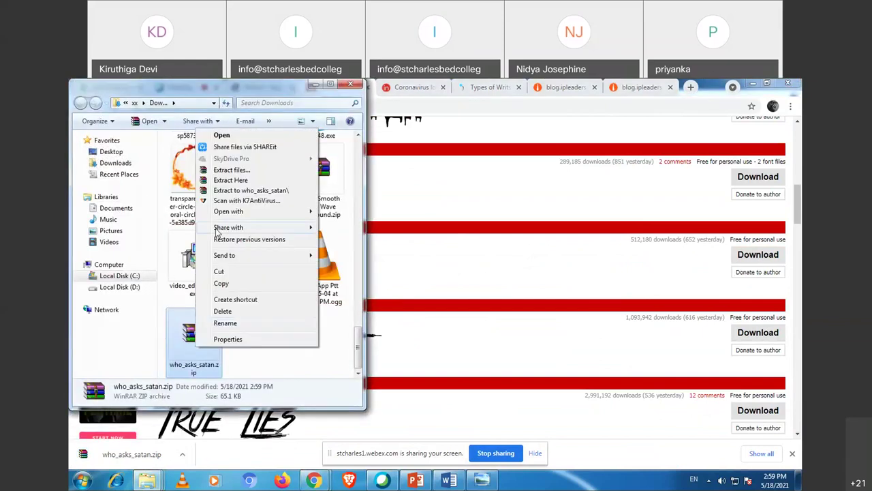
{"action": "left_click", "coordinate": [240, 192]}
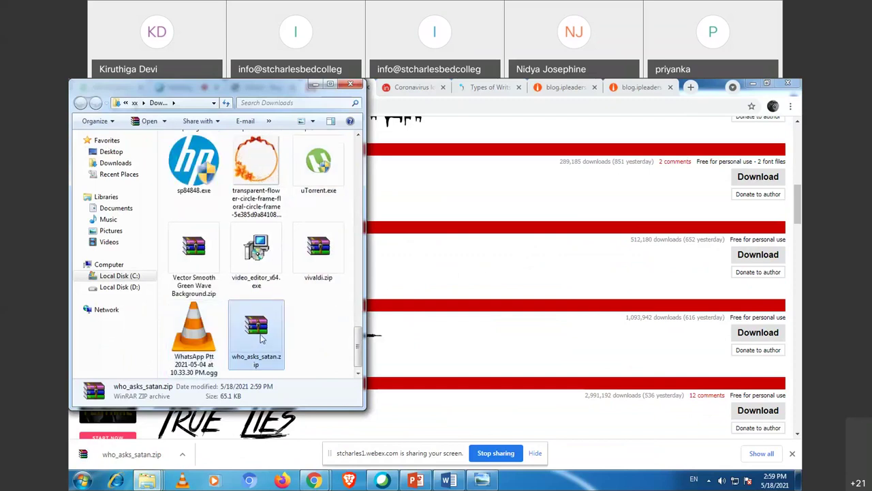
{"action": "scroll", "coordinate": [259, 330], "scroll_direction": "up", "scroll_amount": 5}
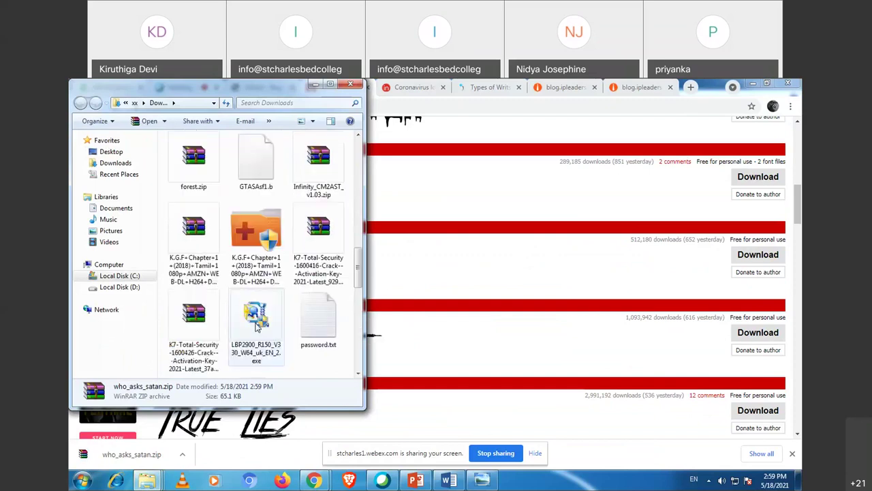
{"action": "scroll", "coordinate": [257, 327], "scroll_direction": "up", "scroll_amount": 3}
{"action": "double_click", "coordinate": [194, 169]}
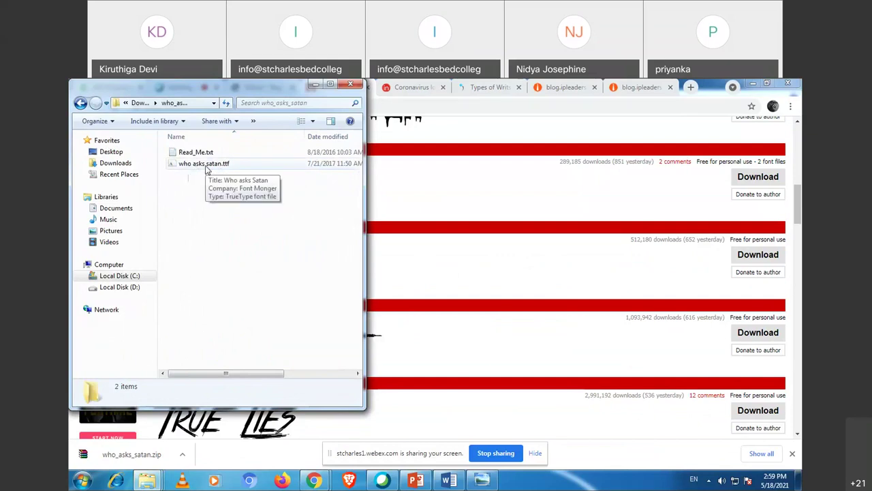
Step: Install the Who asks Satan font from who asks satan.ttf
{"action": "double_click", "coordinate": [204, 165]}
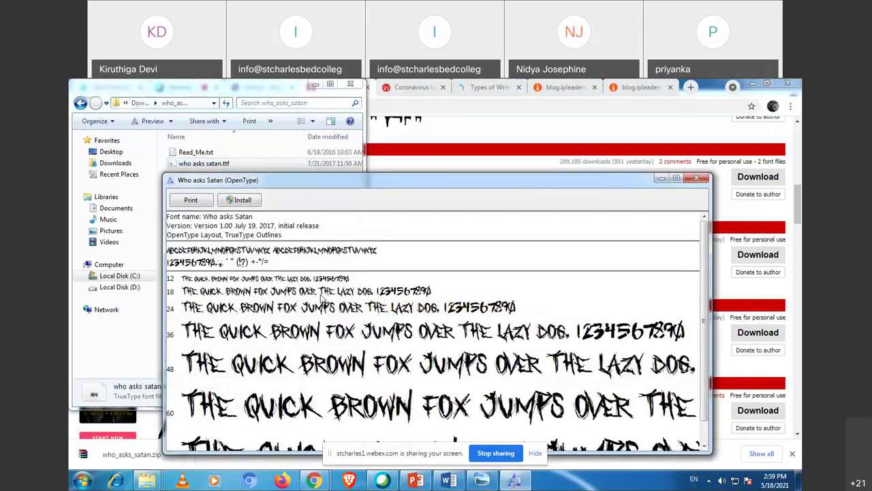
{"action": "left_click", "coordinate": [242, 200]}
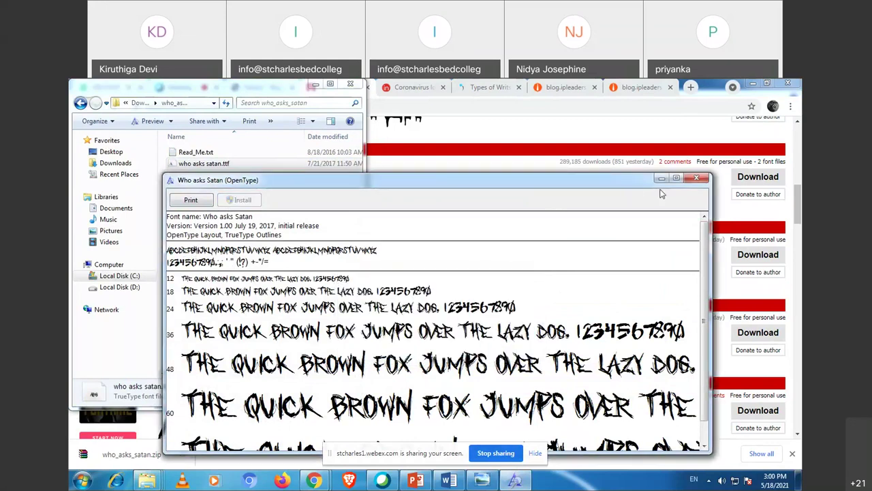
{"action": "left_click", "coordinate": [697, 179]}
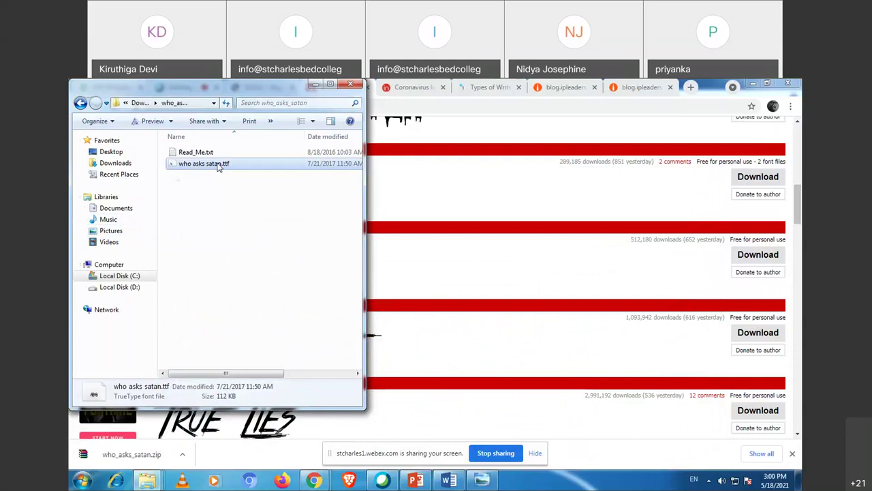
{"action": "right_click", "coordinate": [218, 167]}
Step: Copy who asks satan.ttf and browse to the C:\Windows\Fonts folder
{"action": "left_click", "coordinate": [238, 355]}
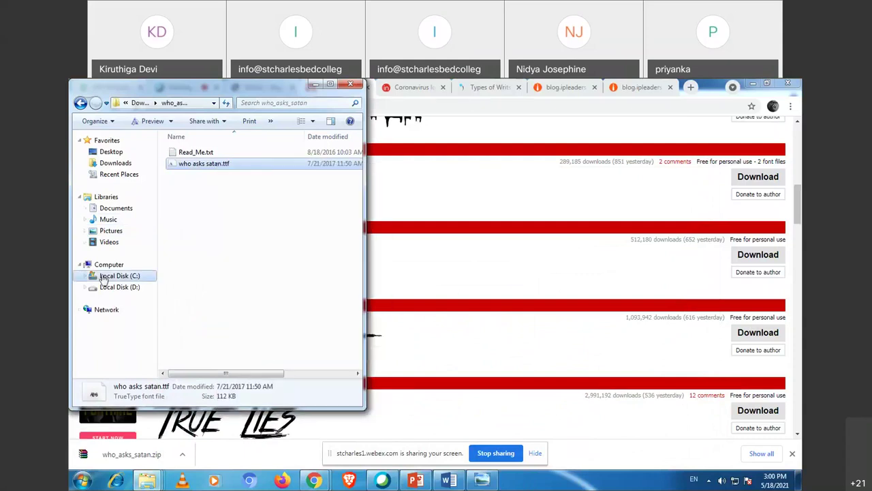
{"action": "left_click", "coordinate": [122, 276]}
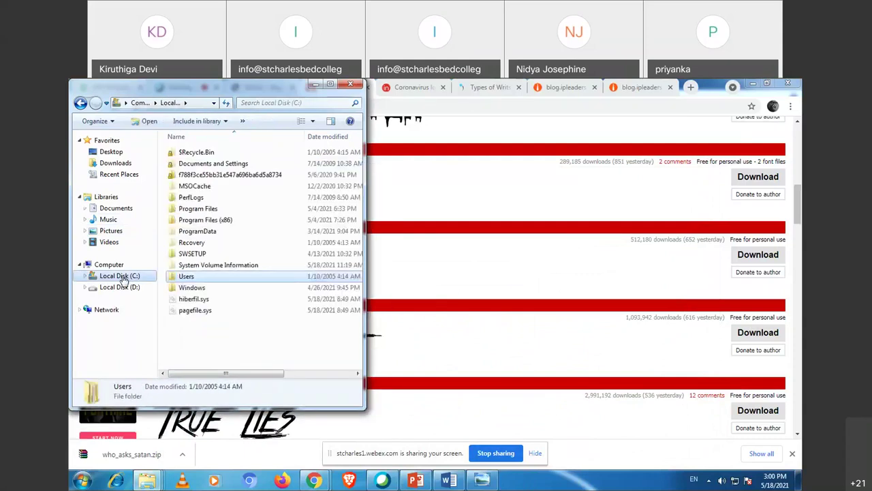
{"action": "double_click", "coordinate": [192, 287]}
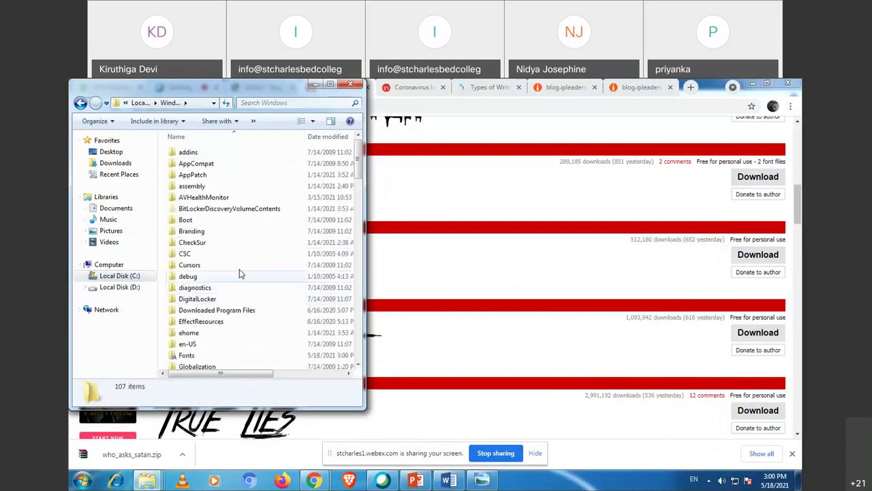
{"action": "left_click", "coordinate": [187, 356]}
{"action": "double_click", "coordinate": [187, 356]}
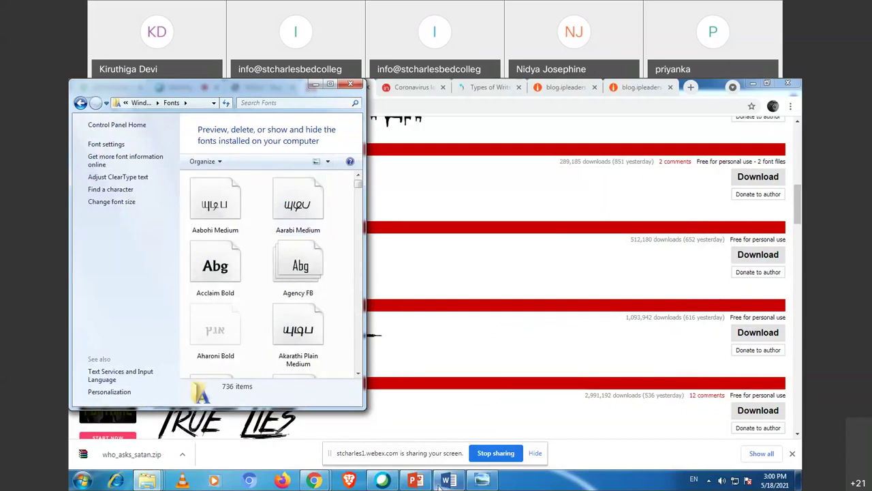
Step: Paste the font into Fonts, replacing the already installed copy
{"action": "right_click", "coordinate": [334, 254]}
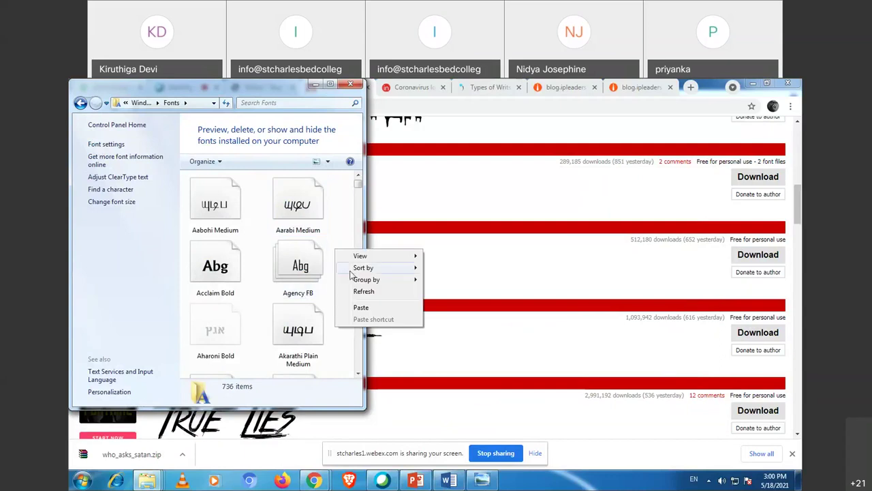
{"action": "left_click", "coordinate": [355, 307]}
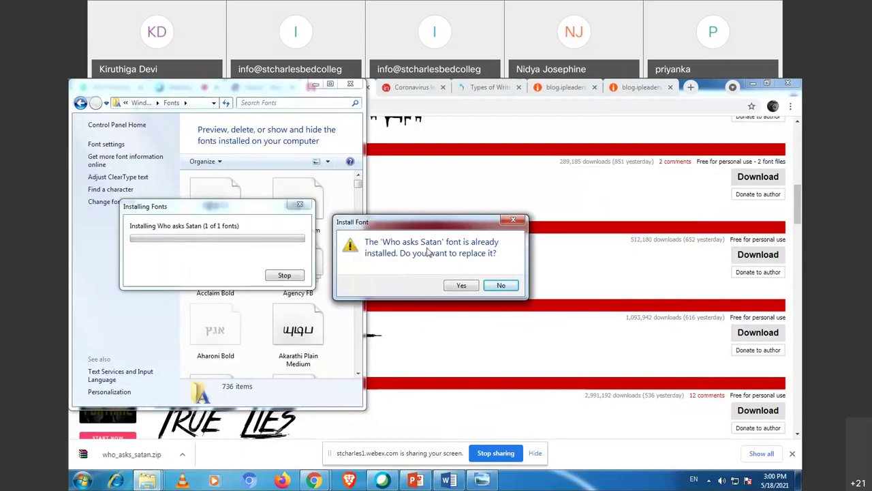
{"action": "left_click", "coordinate": [462, 285]}
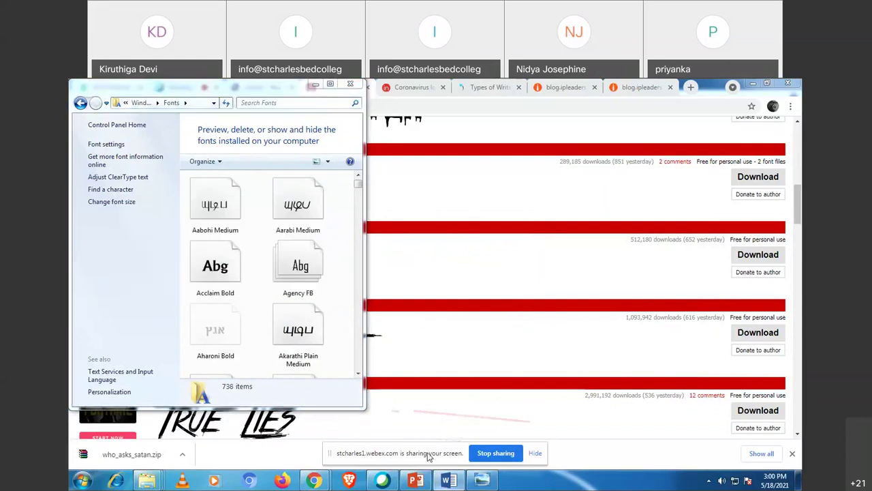
{"action": "key", "text": "alt+Tab"}
{"action": "left_click", "coordinate": [484, 280]}
Step: Type a person's name on a new line below the Tamil text and select it
{"action": "key", "text": "Return"}
{"action": "key", "text": "Return"}
{"action": "key", "text": "Return"}
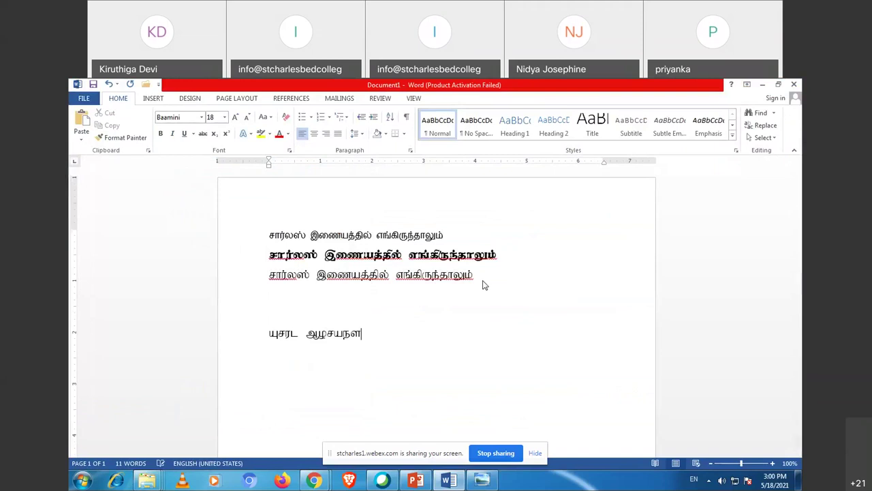
{"action": "left_click_drag", "start_coordinate": [382, 331], "coordinate": [263, 349]}
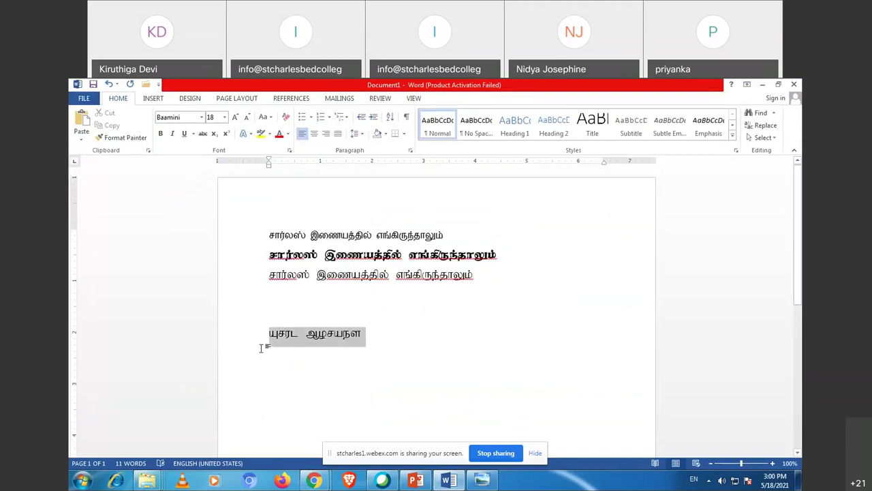
Step: Set the selected name in the Who asks Satan font at 72 pt
{"action": "left_click", "coordinate": [180, 117]}
{"action": "type", "text": "W"}
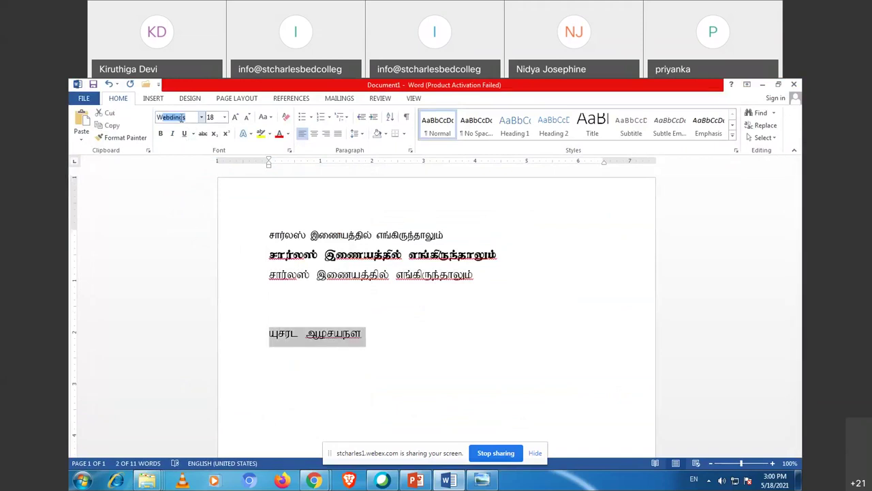
{"action": "type", "text": "ho asks Sata"}
{"action": "key", "text": "Return"}
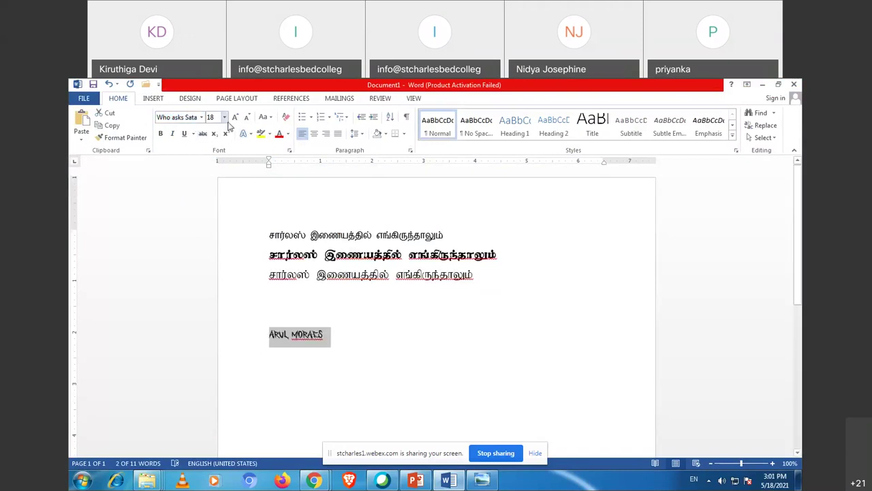
{"action": "left_click", "coordinate": [224, 117]}
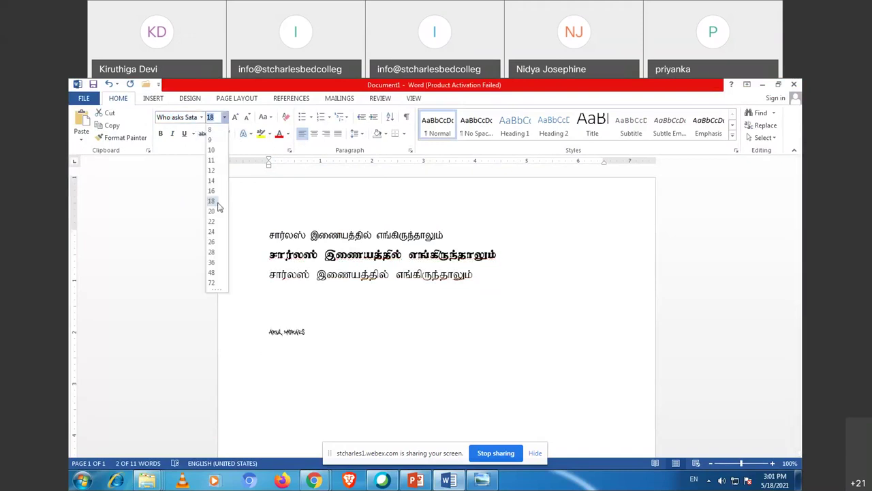
{"action": "left_click", "coordinate": [212, 283]}
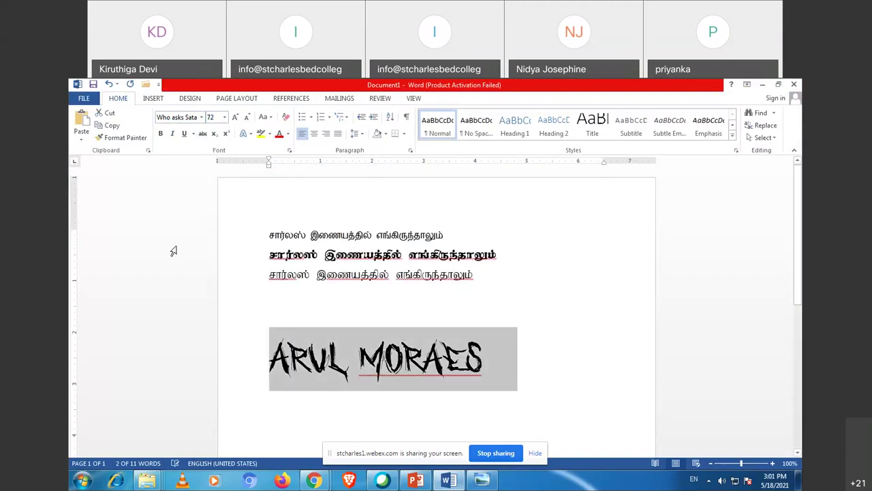
{"action": "left_click", "coordinate": [573, 276]}
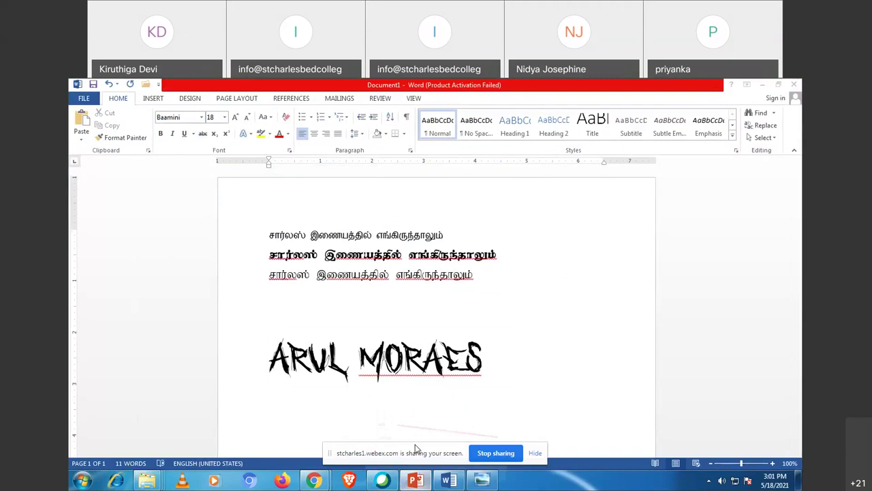
{"action": "left_click", "coordinate": [416, 480]}
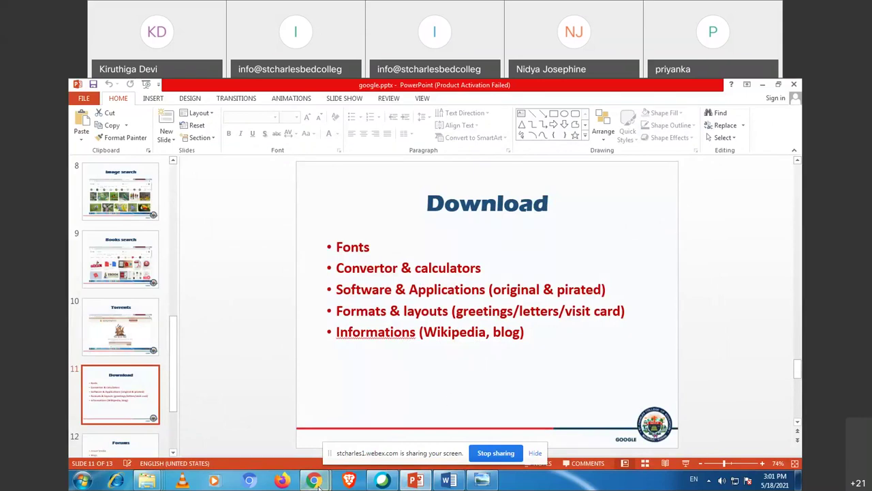
Step: Return to the DaFont Fancy > Horror fonts page in Chrome
{"action": "mouse_move", "coordinate": [314, 480]}
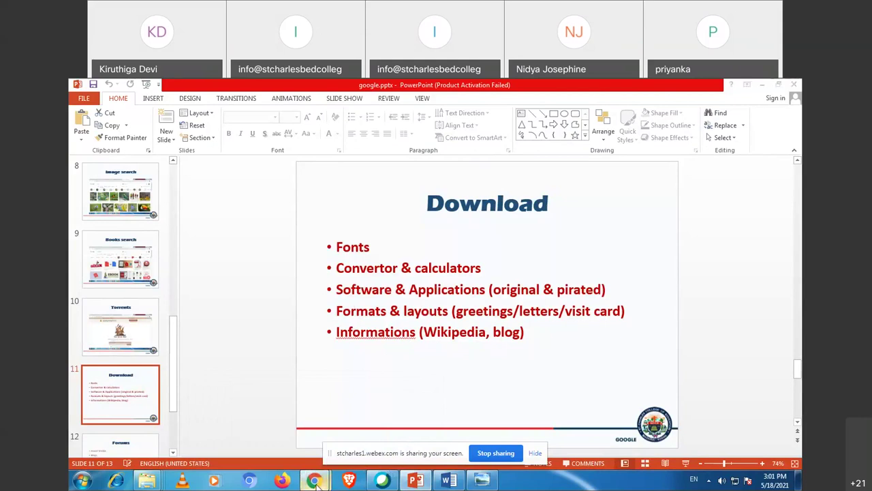
{"action": "left_click", "coordinate": [258, 412]}
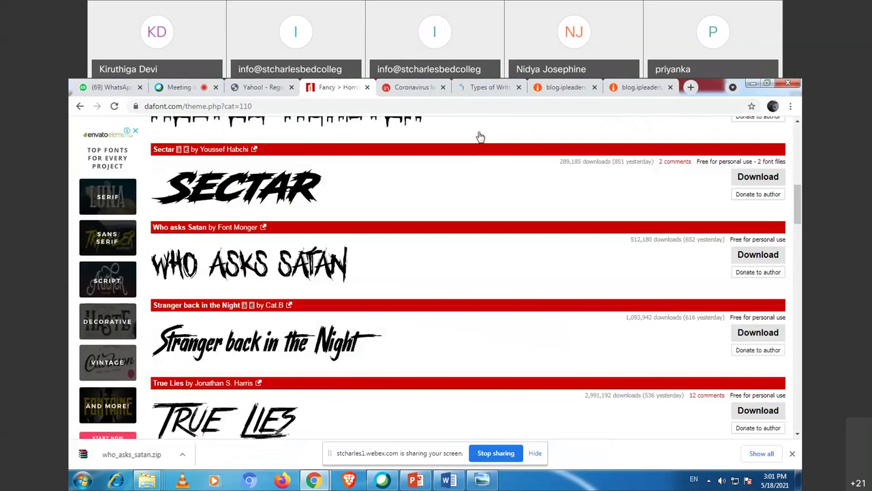
Step: In the last tab, go to the Google homepage
{"action": "left_click", "coordinate": [627, 87]}
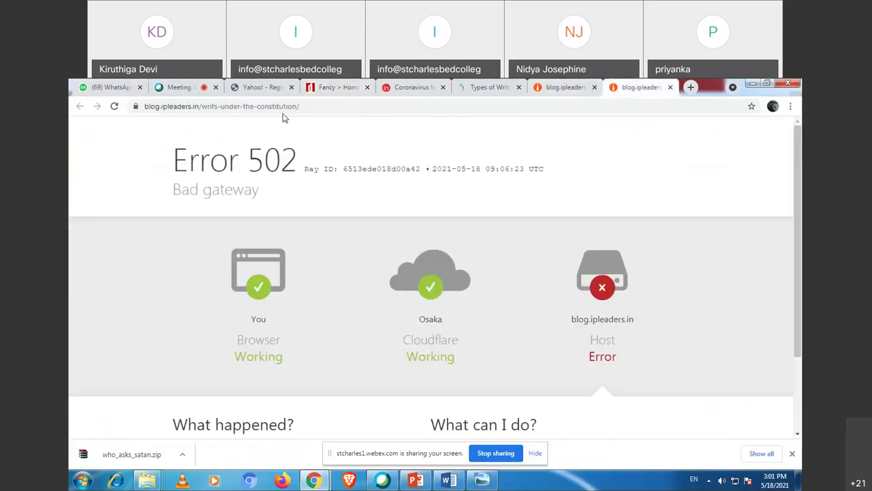
{"action": "left_click", "coordinate": [286, 108]}
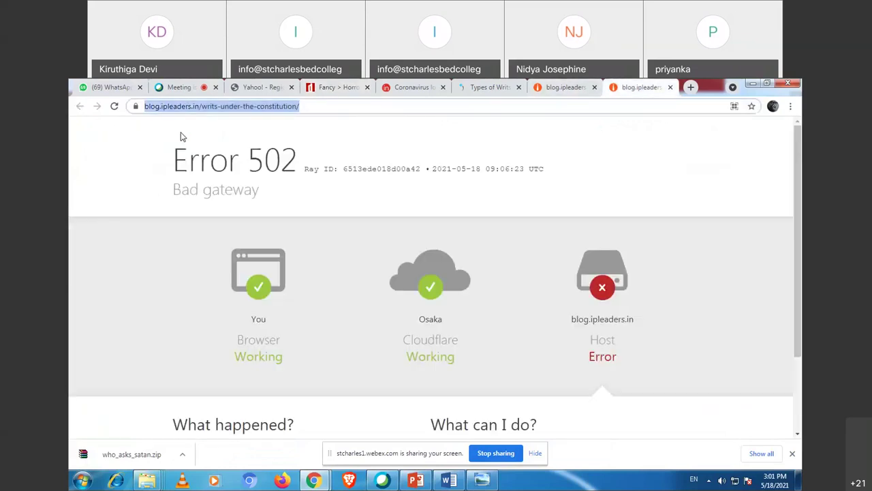
{"action": "type", "text": "google"}
{"action": "key", "text": "Return"}
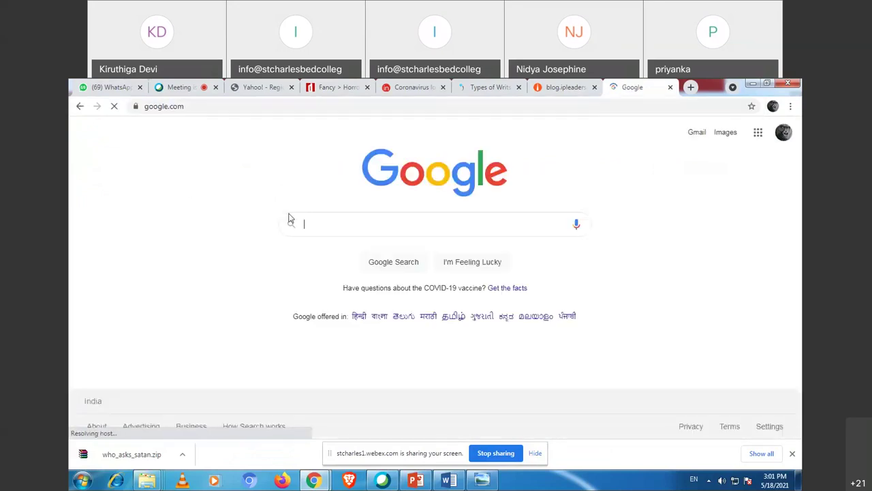
Step: Search Google for 'percentage calculator' and open Calculator.net's Percentage Calculator result
{"action": "left_click", "coordinate": [311, 224]}
{"action": "type", "text": "per"}
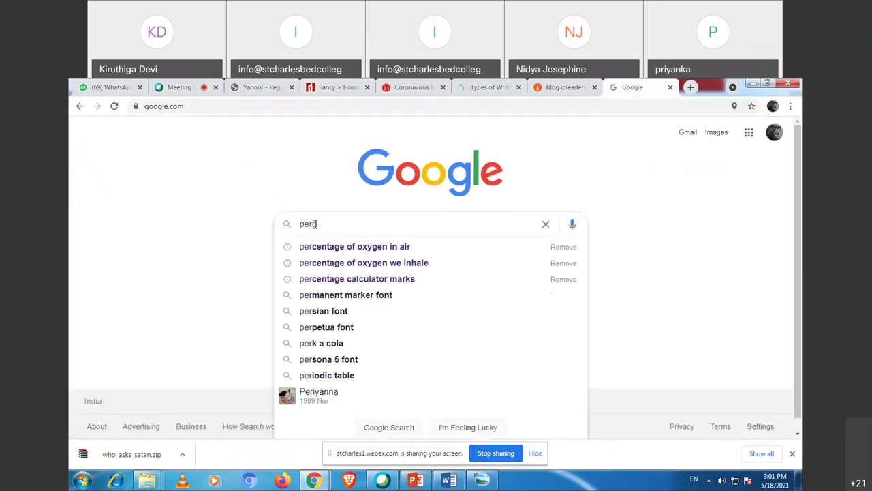
{"action": "type", "text": "centage "}
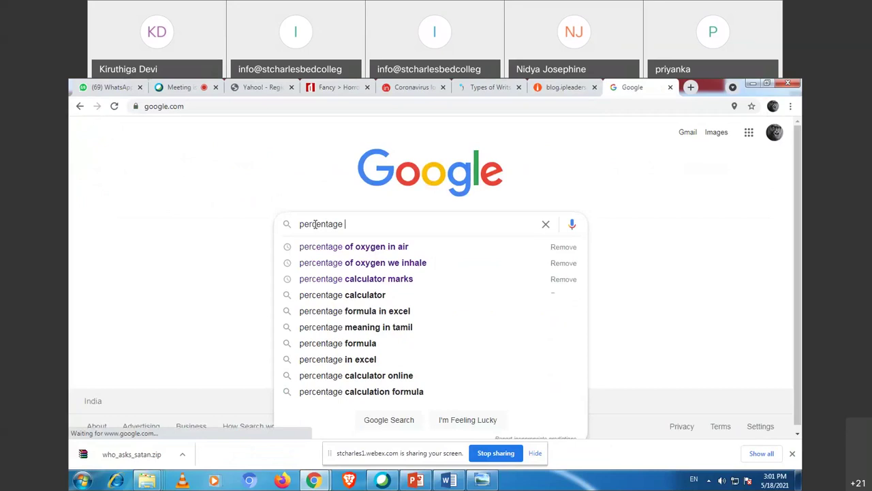
{"action": "type", "text": "calculator"}
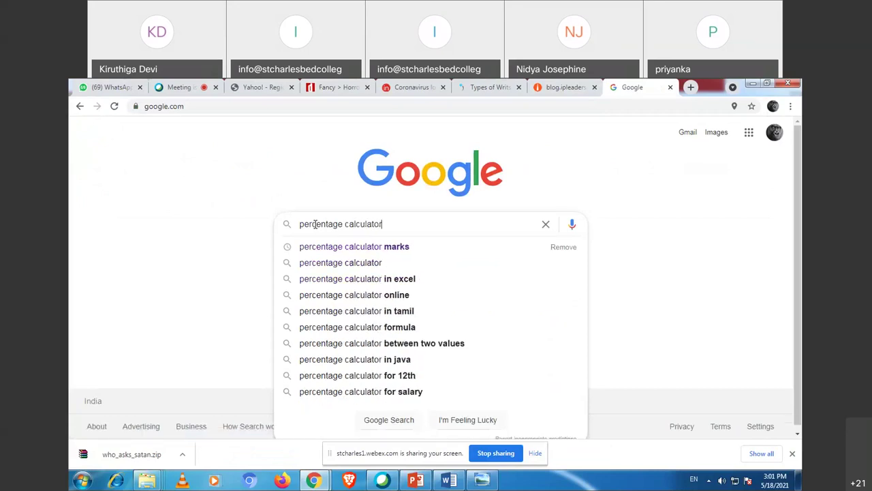
{"action": "key", "text": "Return"}
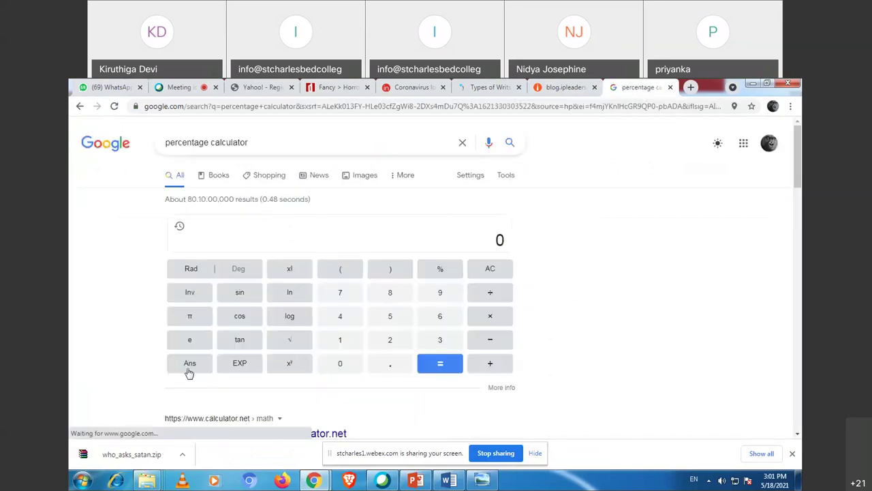
{"action": "scroll", "coordinate": [307, 349], "scroll_direction": "down", "scroll_amount": 3}
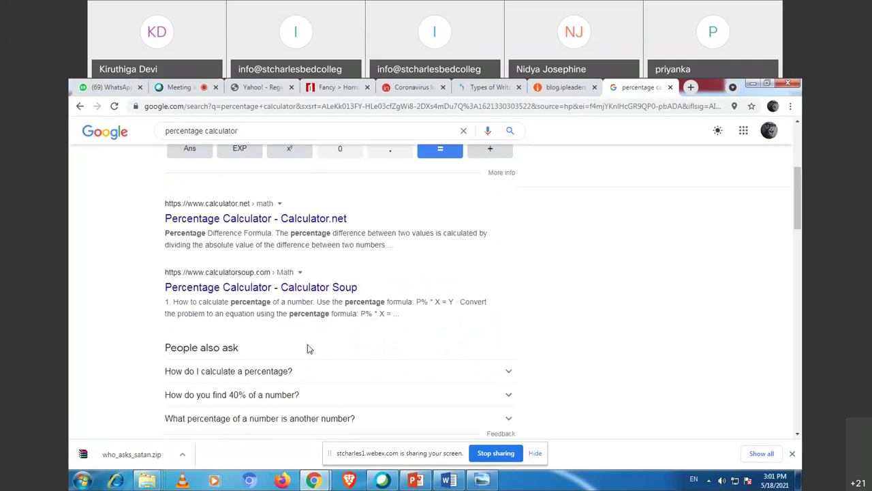
{"action": "left_click", "coordinate": [243, 219]}
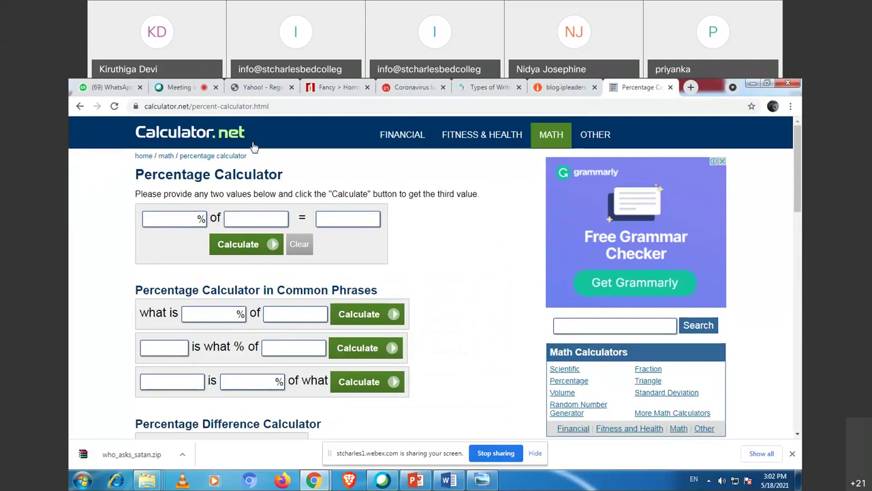
{"action": "left_click", "coordinate": [245, 106]}
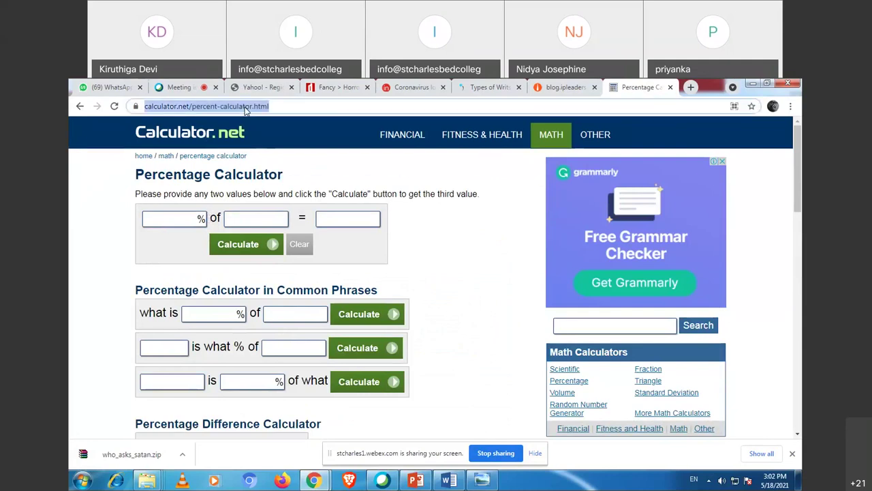
Step: Load xe.com's currency converter, scroll down it, then return to PowerPoint's Download slide
{"action": "type", "text": "xe.com"}
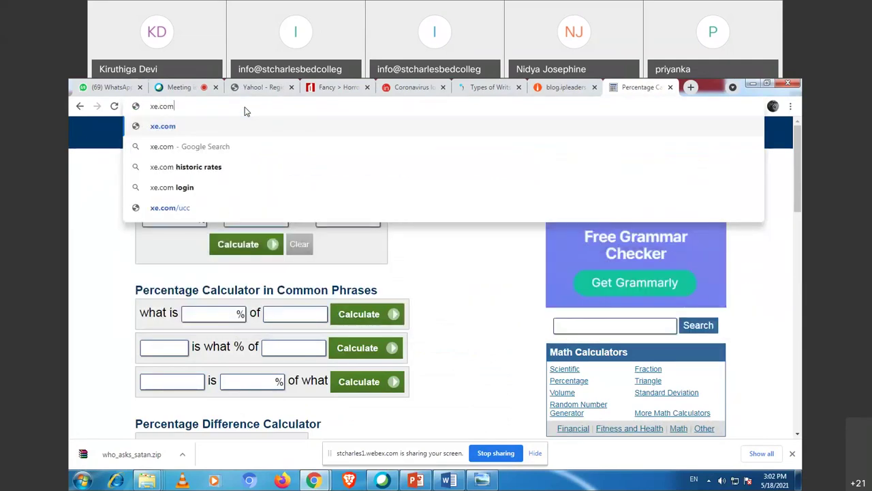
{"action": "key", "text": "Return"}
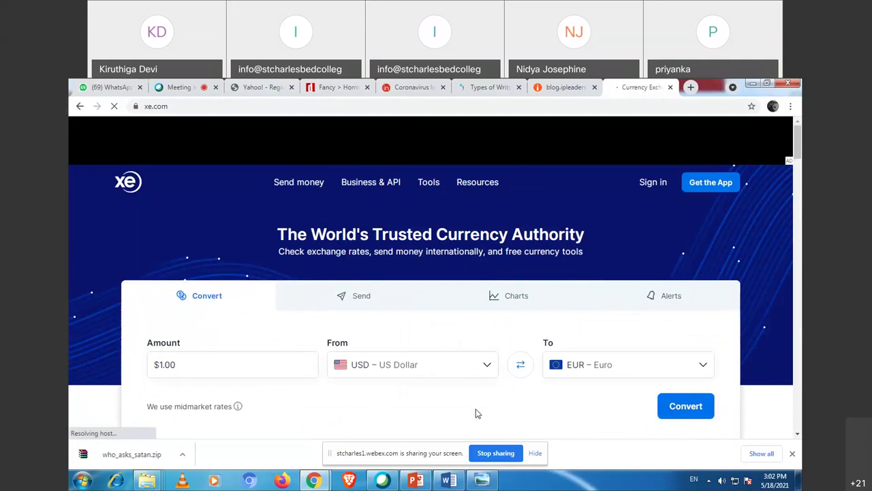
{"action": "scroll", "coordinate": [322, 354], "scroll_direction": "down", "scroll_amount": 1}
{"action": "scroll", "coordinate": [321, 354], "scroll_direction": "down", "scroll_amount": 2}
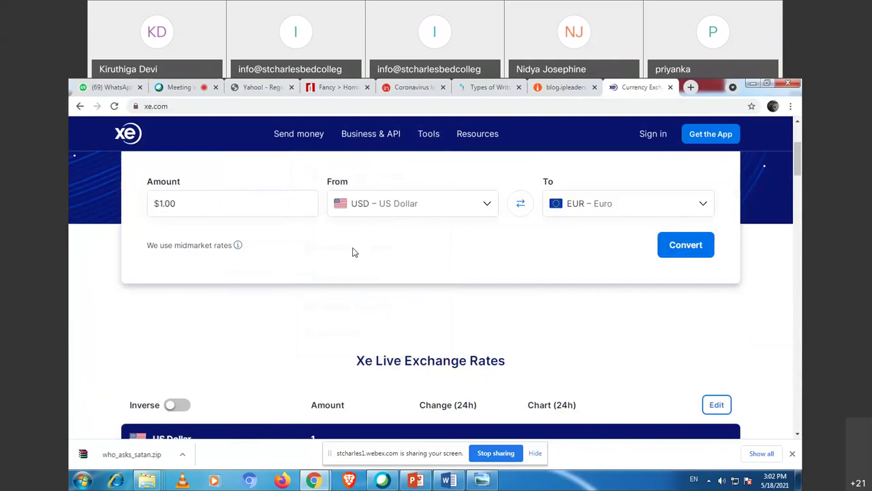
{"action": "left_click", "coordinate": [412, 481]}
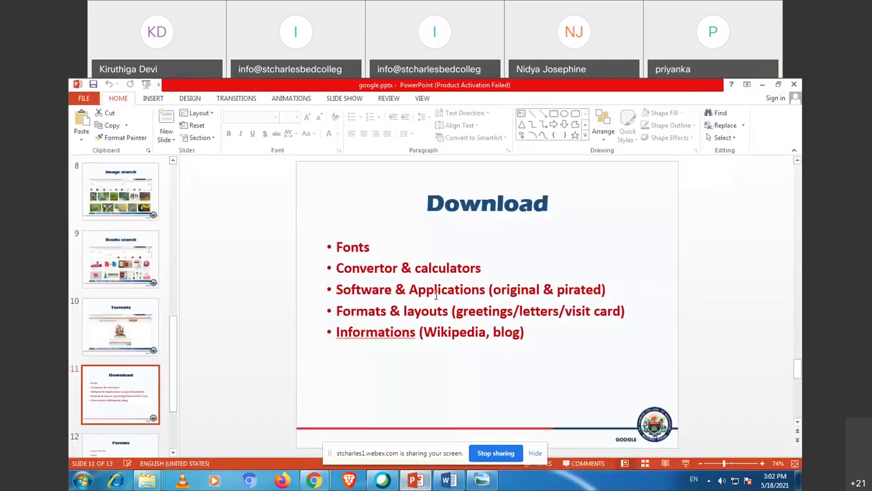
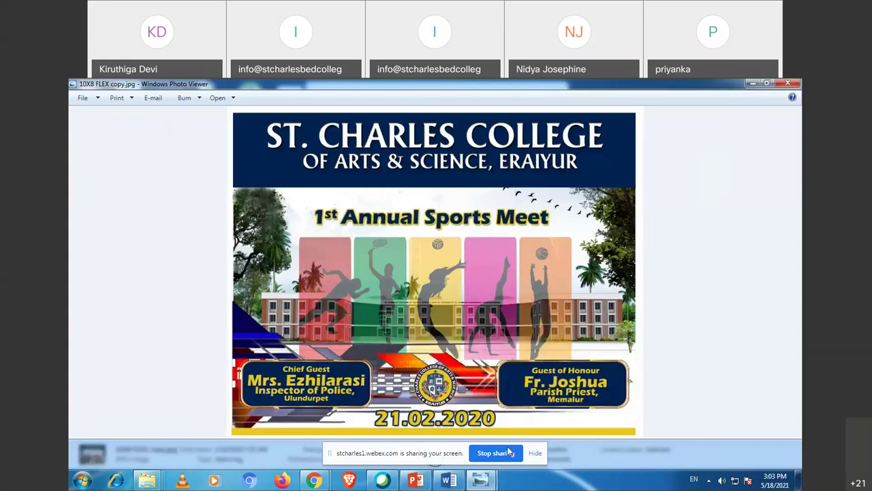
Step: Step through the remaining posters and flex banner, then open the SCCE folder from the desktop
{"action": "key", "text": "Right"}
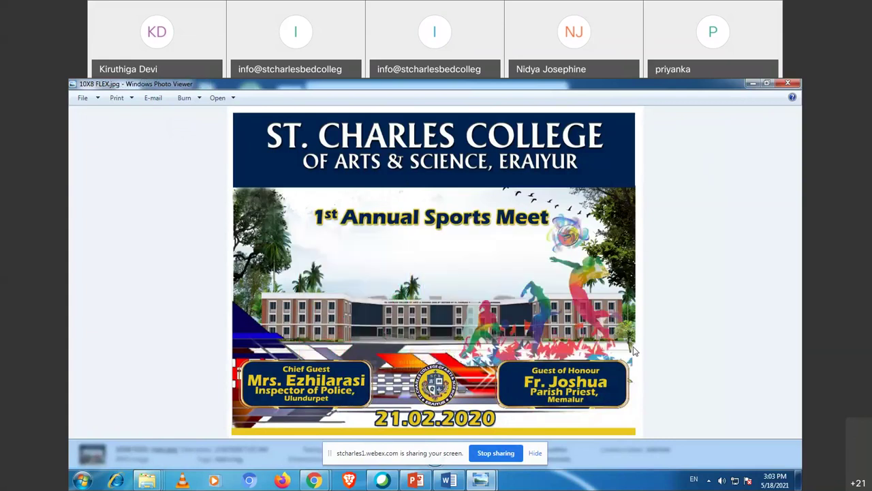
{"action": "key", "text": "Right"}
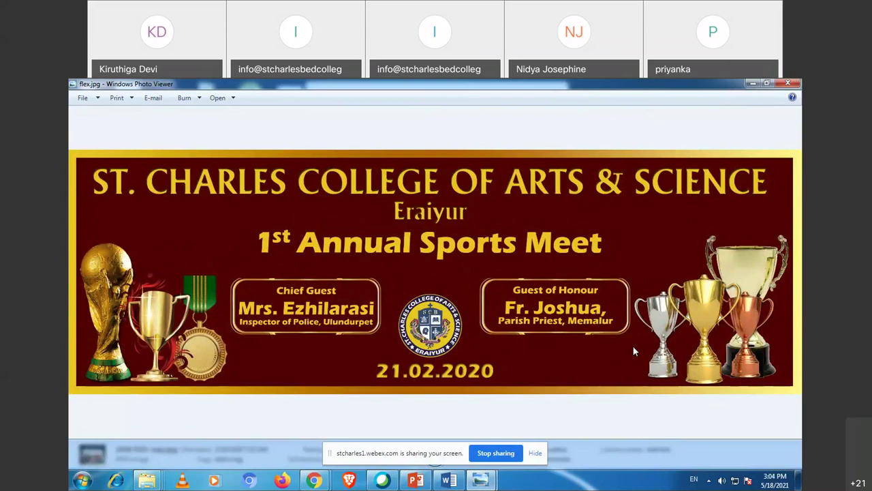
{"action": "left_click", "coordinate": [788, 83]}
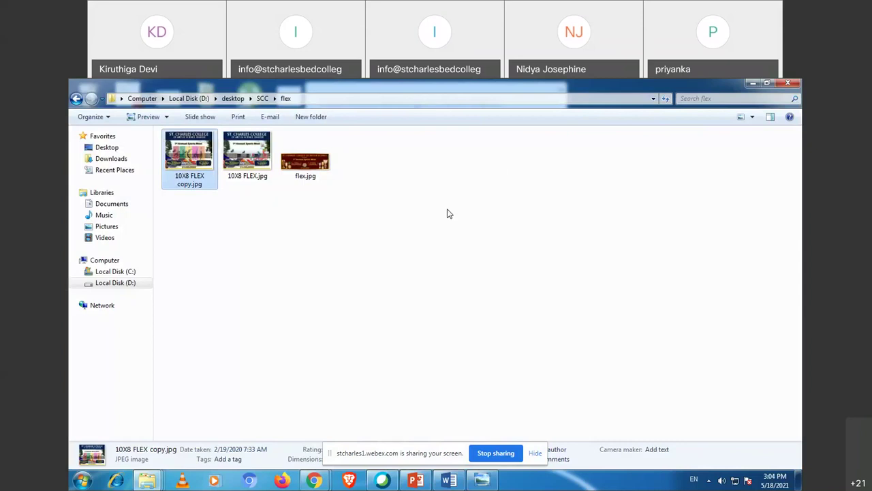
{"action": "left_click", "coordinate": [232, 98]}
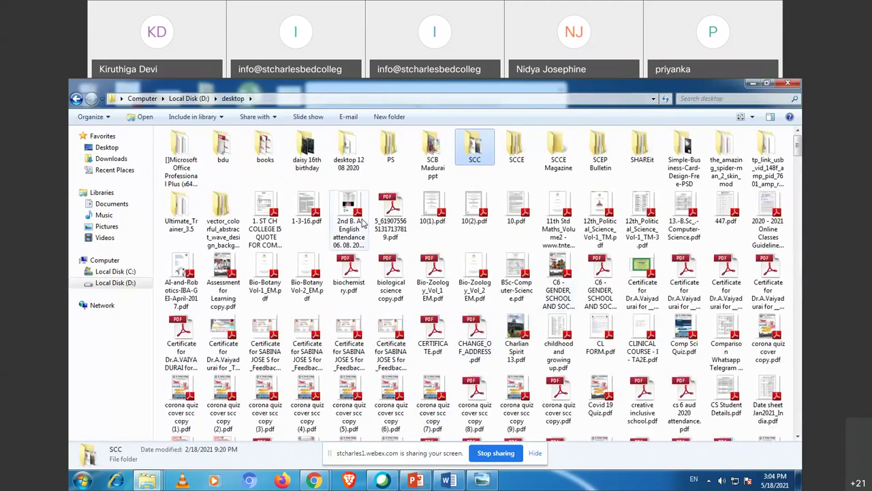
{"action": "double_click", "coordinate": [516, 152]}
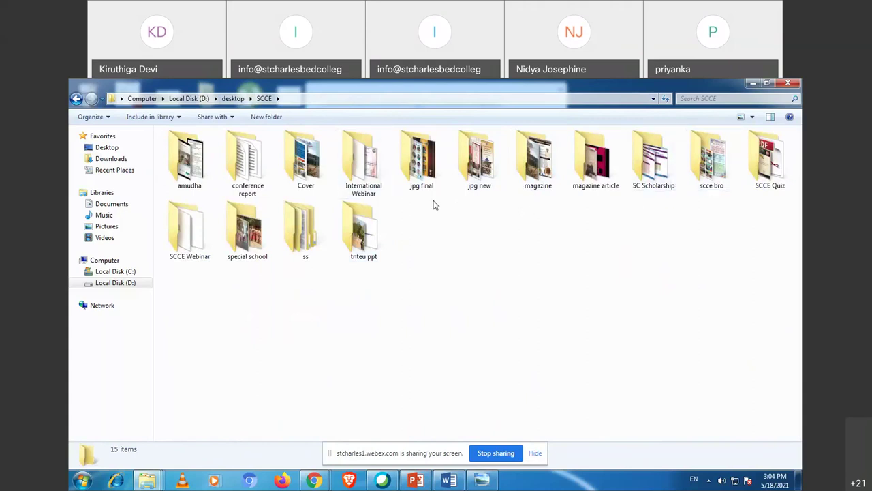
Step: Open the SCCE Quiz folder and show its files as Large Icons
{"action": "double_click", "coordinate": [765, 169]}
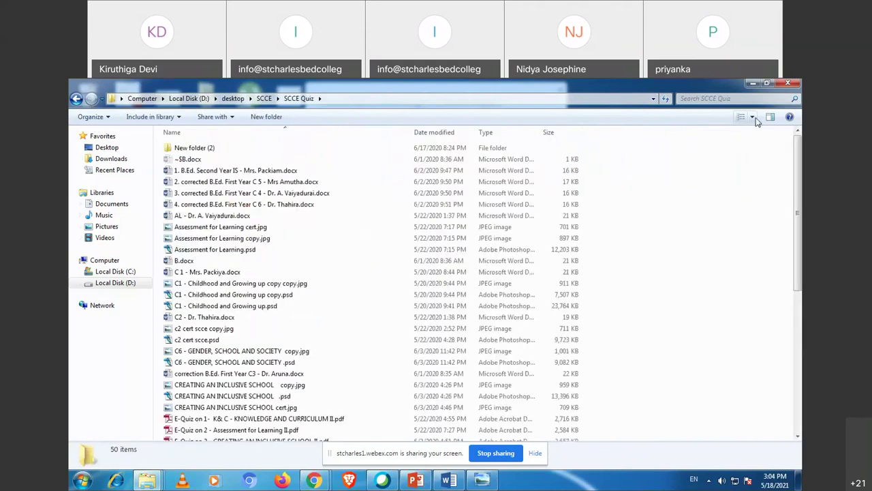
{"action": "left_click", "coordinate": [753, 117]}
{"action": "left_click", "coordinate": [760, 110]}
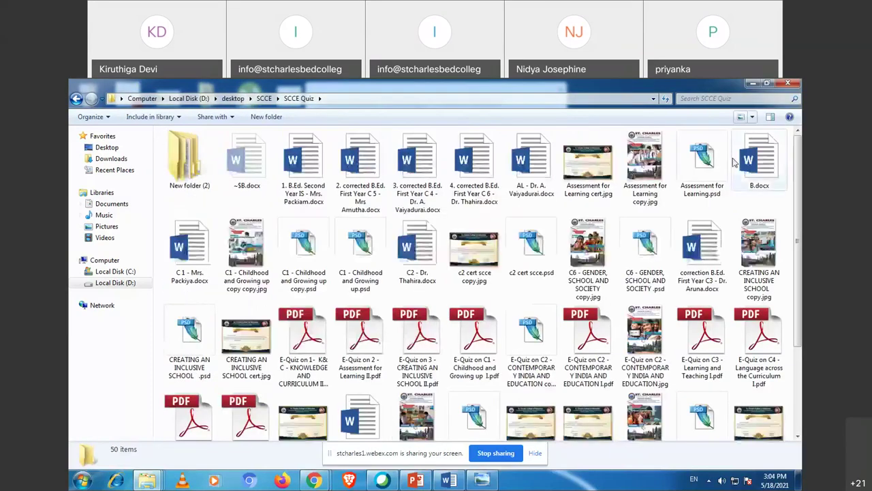
Step: View Assessment for Learning copy.jpg and the following quiz posters, then close the viewer
{"action": "left_click", "coordinate": [644, 167]}
{"action": "double_click", "coordinate": [644, 167]}
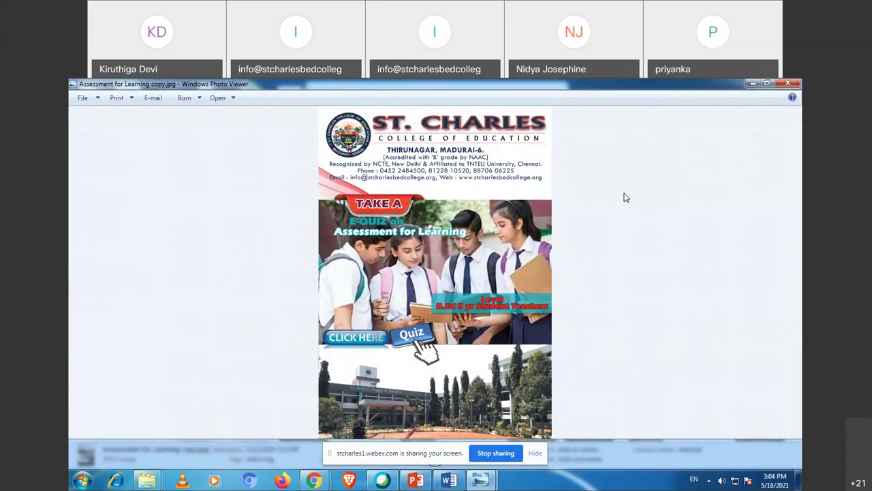
{"action": "key", "text": "Right"}
{"action": "key", "text": "Right"}
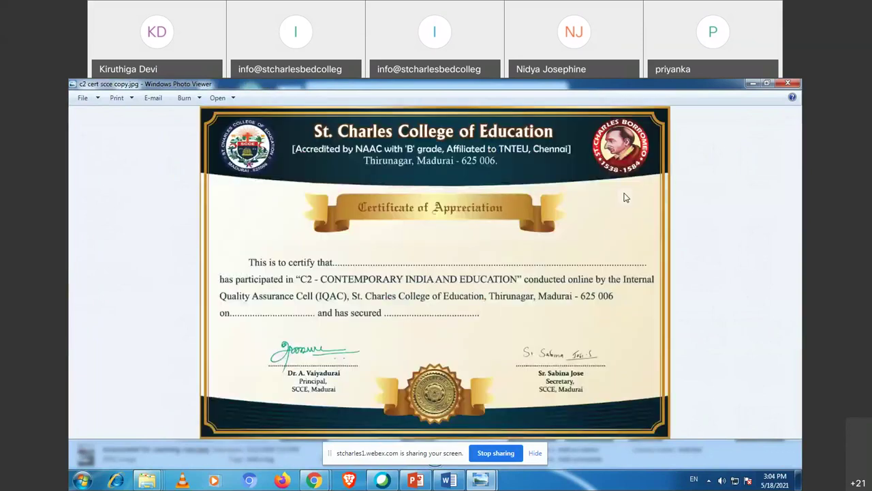
{"action": "key", "text": "Right"}
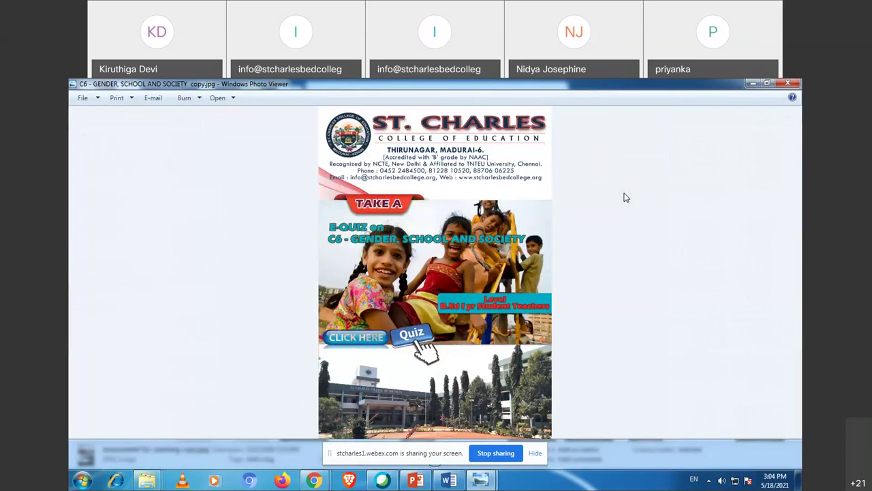
{"action": "key", "text": "Right"}
{"action": "key", "text": "Right"}
{"action": "key", "text": "Right"}
{"action": "key", "text": "Right"}
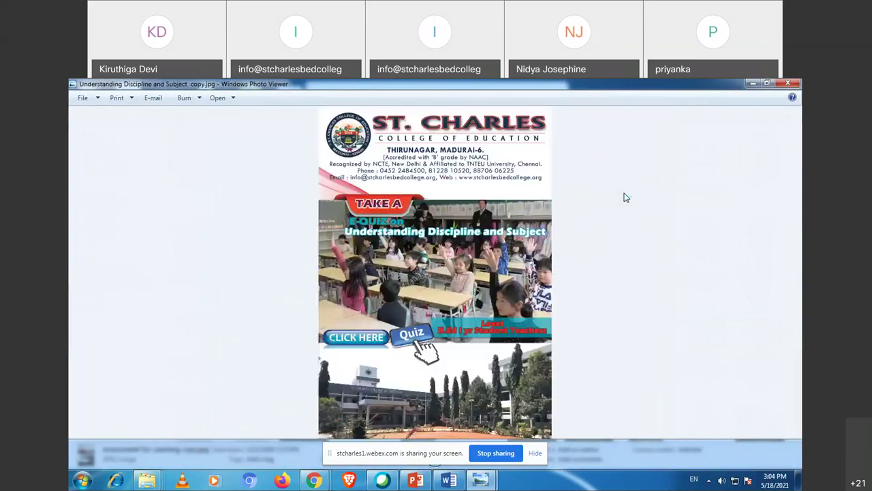
{"action": "left_click", "coordinate": [786, 84]}
{"action": "mouse_move", "coordinate": [313, 481]}
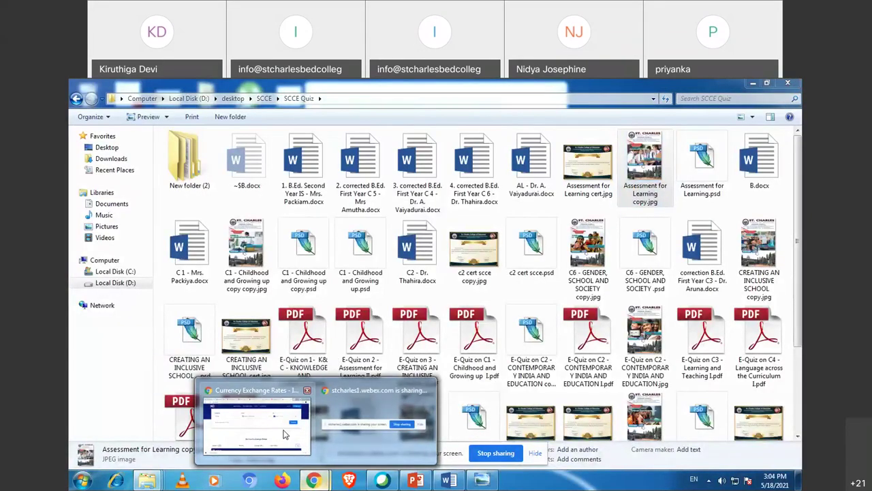
Step: In Chrome, search Google for 'christmas card'
{"action": "left_click", "coordinate": [284, 434]}
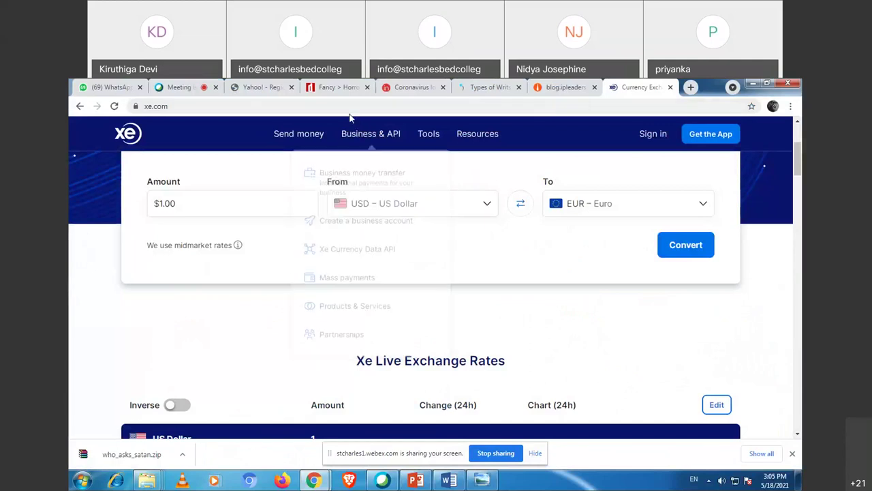
{"action": "key", "text": "ctrl+l"}
{"action": "type", "text": "goo"}
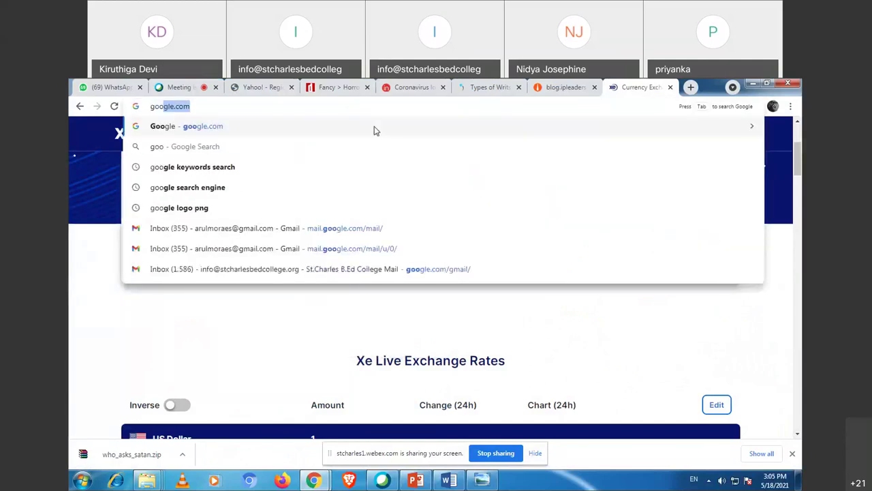
{"action": "key", "text": "Return"}
{"action": "left_click", "coordinate": [340, 231]}
{"action": "type", "text": "christmas card"}
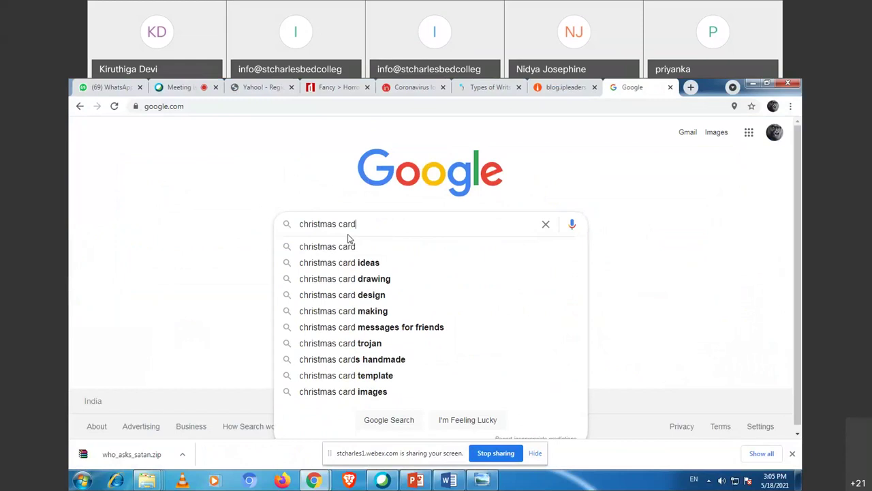
{"action": "key", "text": "Return"}
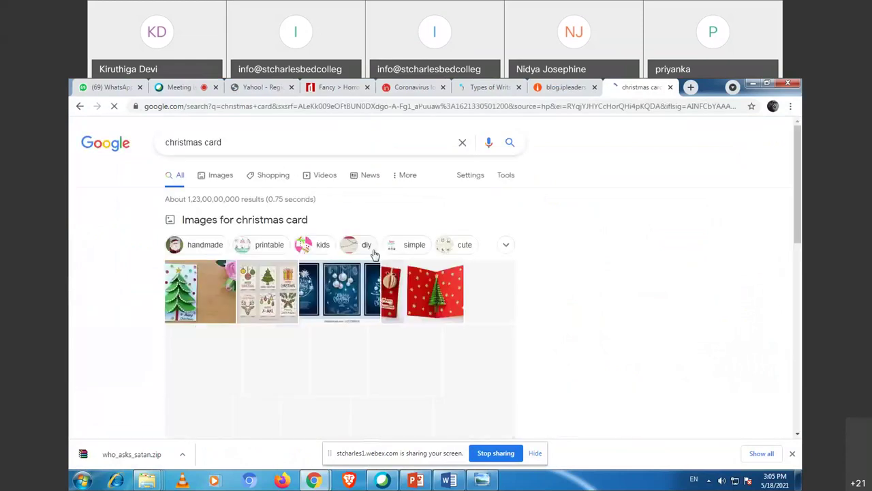
Step: Open the red Christmas card image result and its source page
{"action": "left_click", "coordinate": [229, 176]}
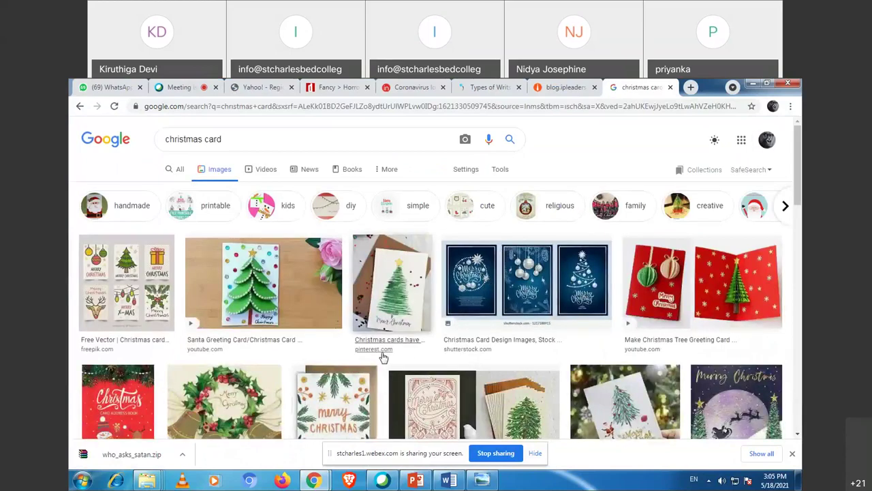
{"action": "scroll", "coordinate": [387, 351], "scroll_direction": "down", "scroll_amount": 1}
{"action": "scroll", "coordinate": [387, 351], "scroll_direction": "down", "scroll_amount": 2}
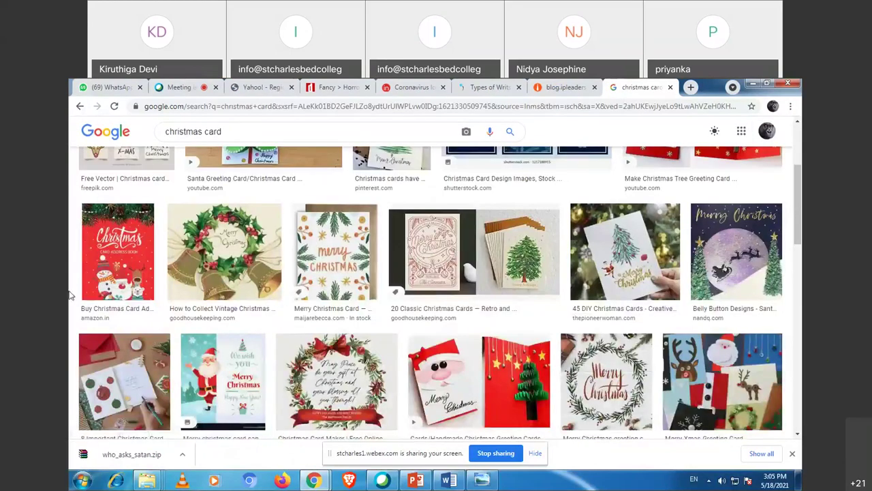
{"action": "left_click", "coordinate": [127, 247]}
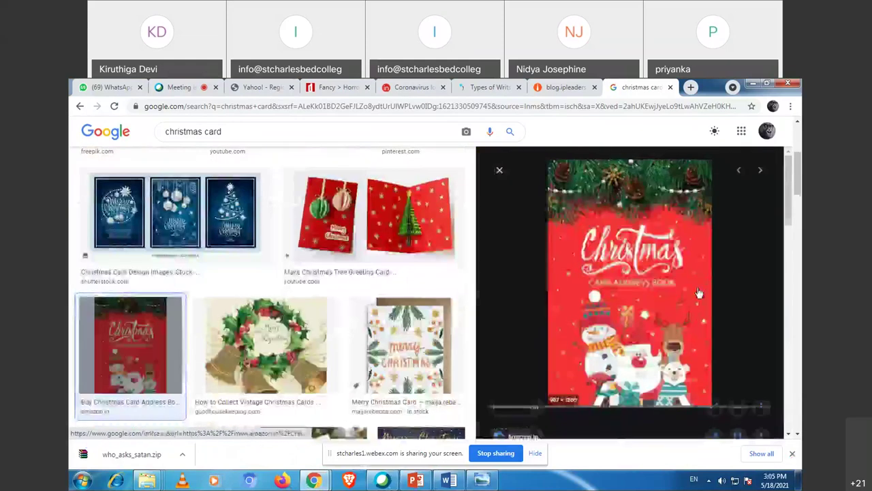
{"action": "left_click", "coordinate": [622, 251]}
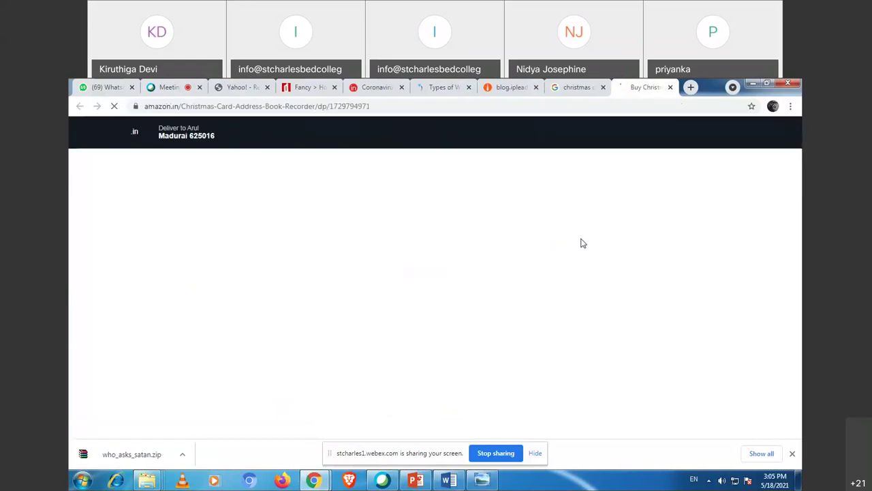
Step: Save the red card cover image to the Desktop as a webp file
{"action": "right_click", "coordinate": [128, 325]}
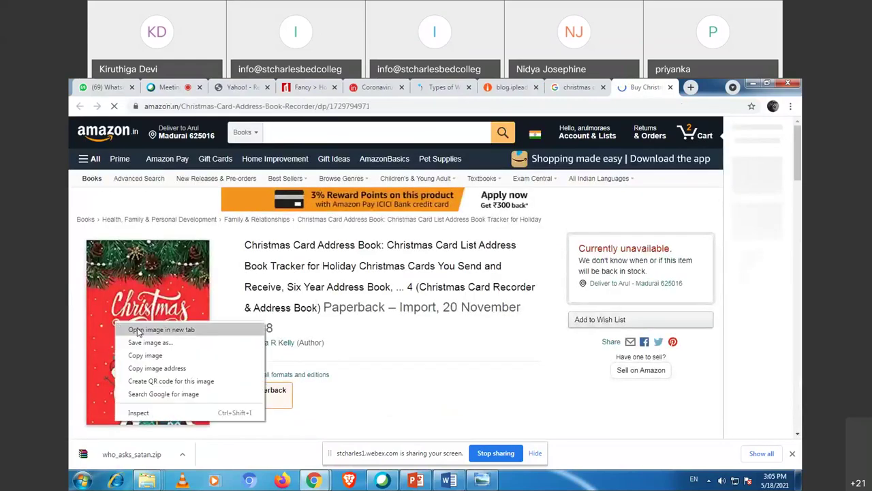
{"action": "left_click", "coordinate": [249, 317]}
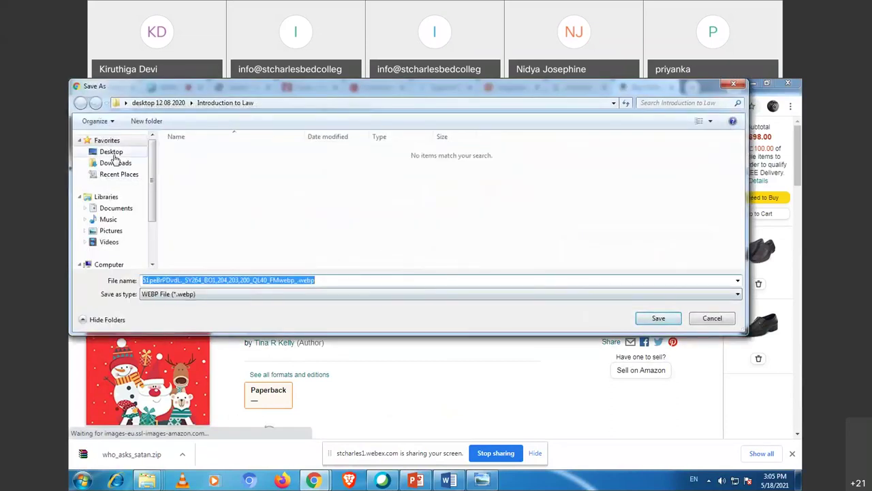
{"action": "left_click", "coordinate": [111, 152]}
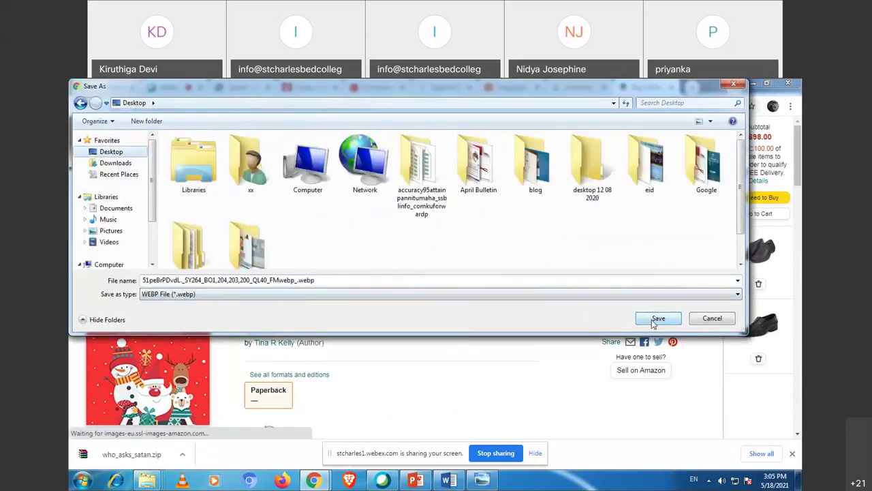
{"action": "left_click", "coordinate": [655, 319]}
Step: Show the downloaded webp file in its folder, copy it and go to the desktop
{"action": "left_click", "coordinate": [183, 454]}
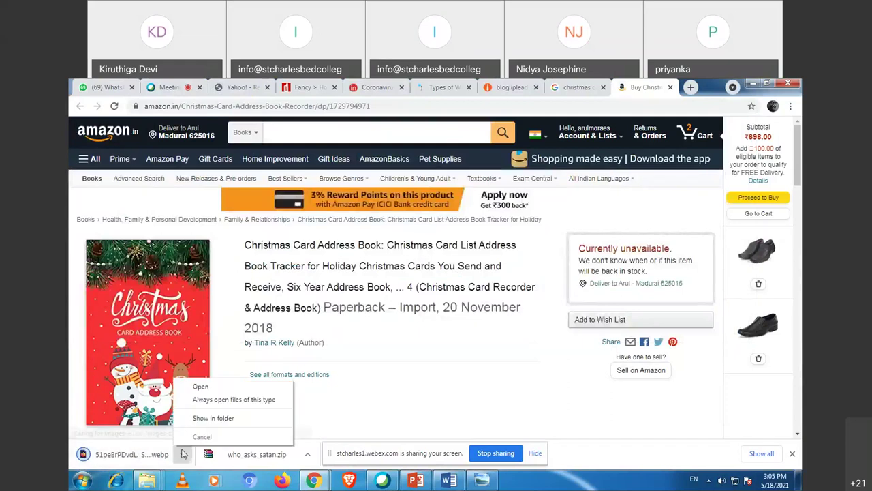
{"action": "left_click", "coordinate": [213, 418]}
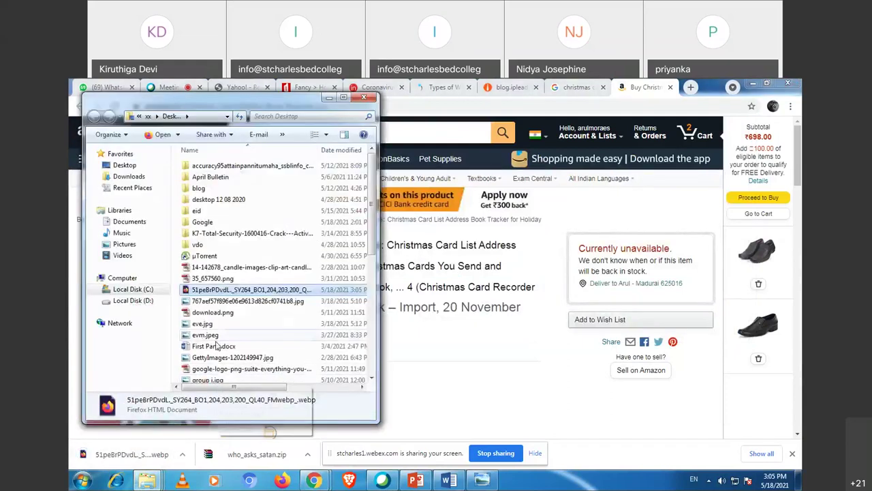
{"action": "right_click", "coordinate": [225, 289]}
{"action": "mouse_move", "coordinate": [419, 297]}
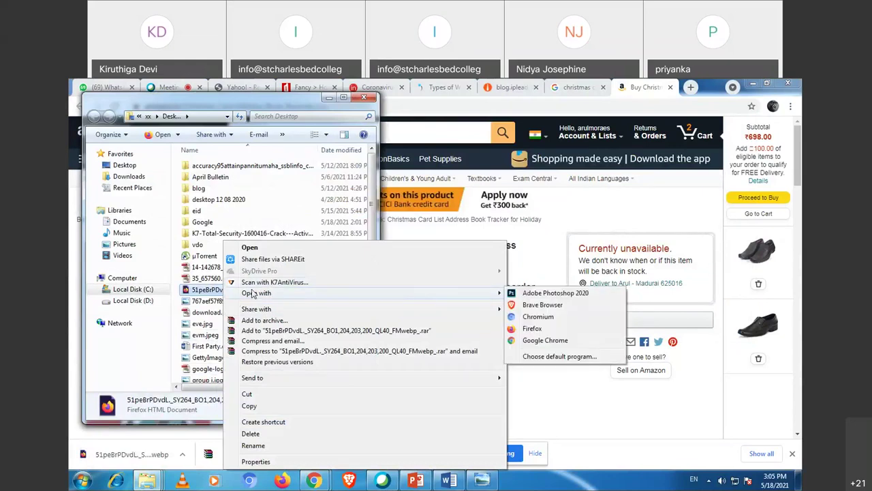
{"action": "left_click", "coordinate": [250, 405]}
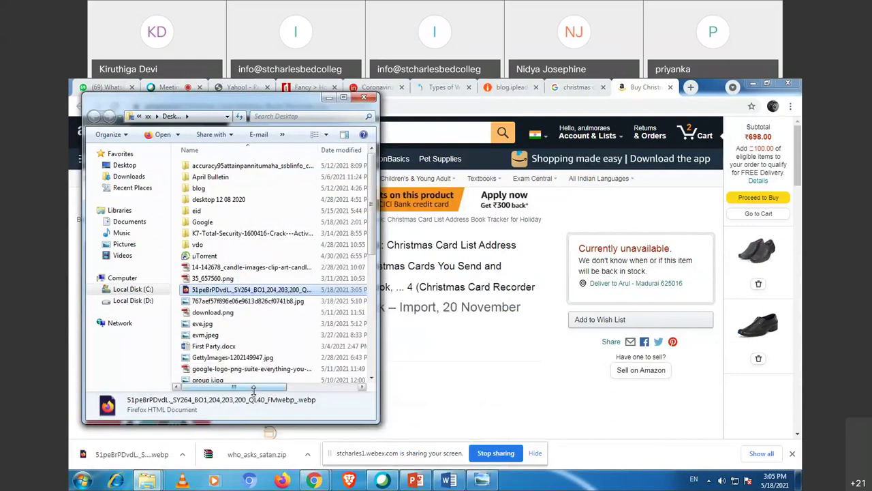
{"action": "key", "text": "super+d"}
{"action": "right_click", "coordinate": [600, 315]}
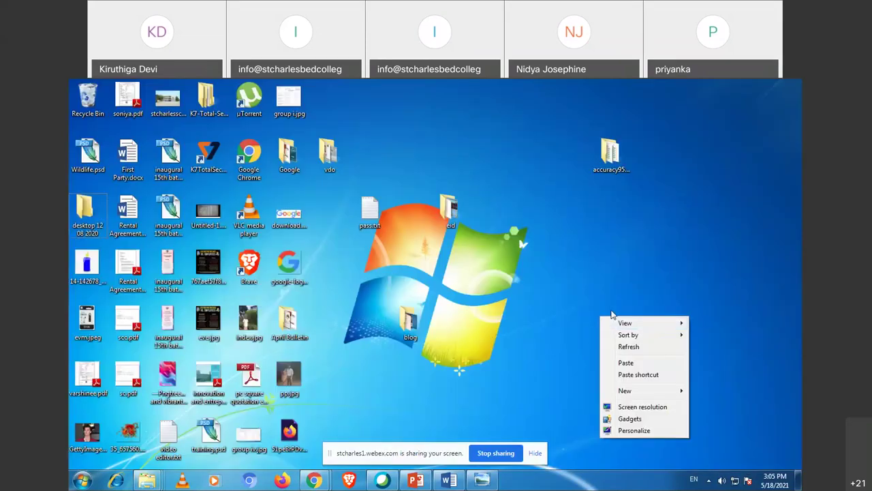
Step: Paste the webp file onto the desktop and launch Photoshop CS2 from the Start menu
{"action": "left_click", "coordinate": [626, 363]}
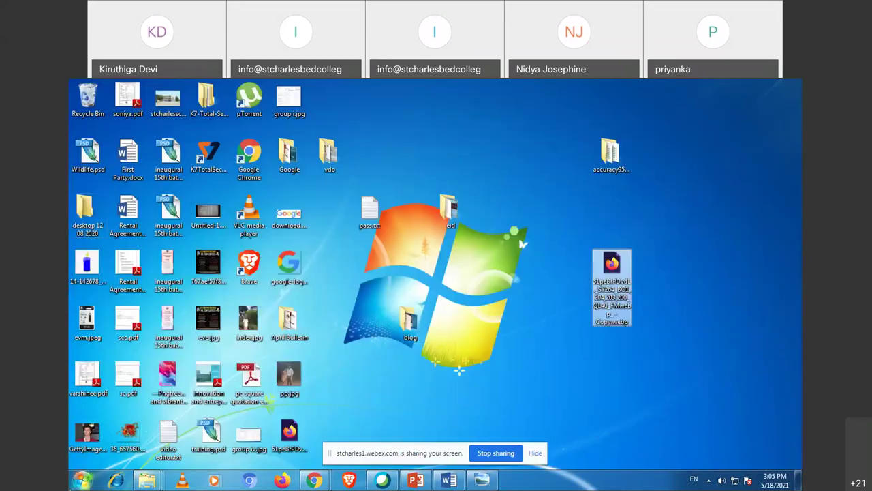
{"action": "left_click", "coordinate": [80, 481]}
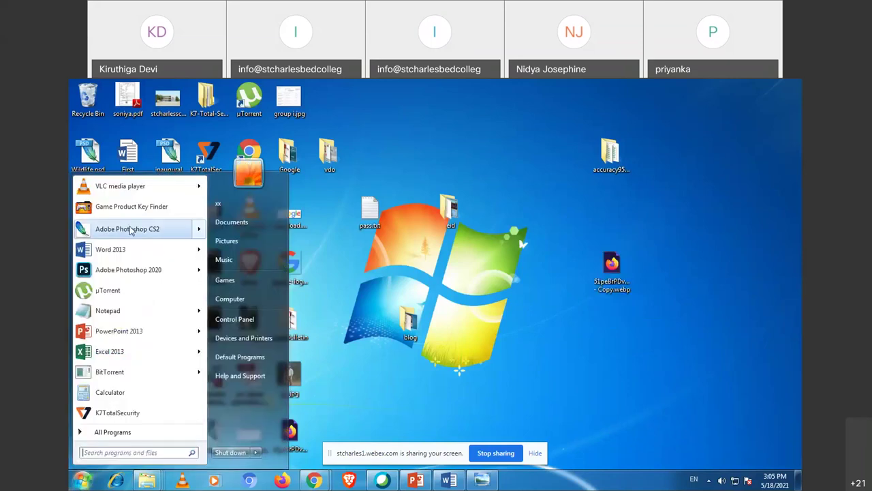
{"action": "mouse_move", "coordinate": [158, 257]}
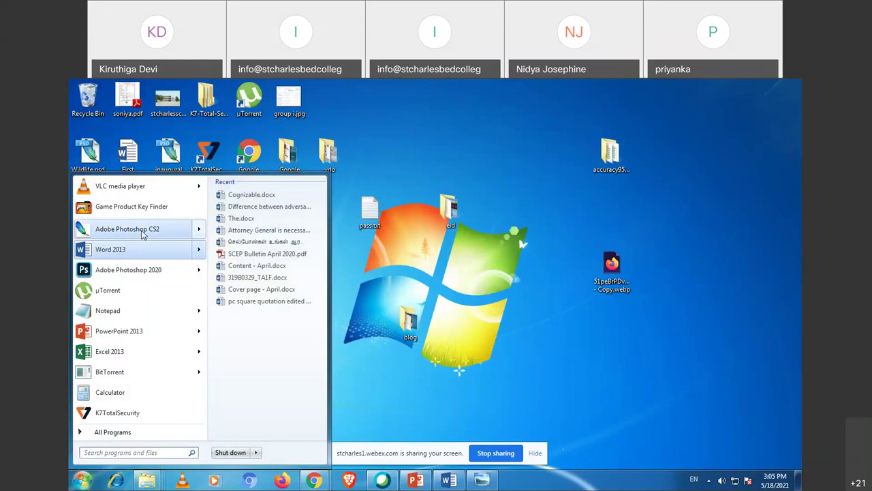
{"action": "left_click", "coordinate": [141, 231]}
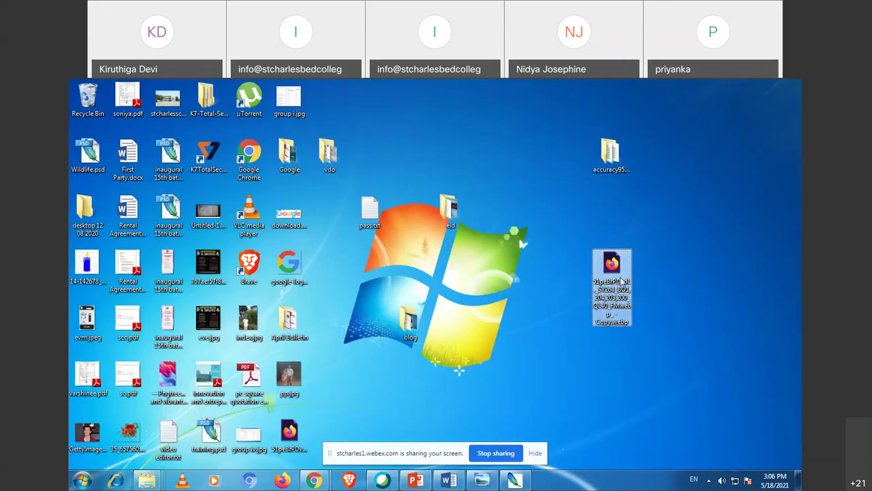
Step: Open the webp image with Photoshop 2020 and dismiss the welcome screen and error messages
{"action": "right_click", "coordinate": [595, 295]}
{"action": "mouse_move", "coordinate": [571, 300]}
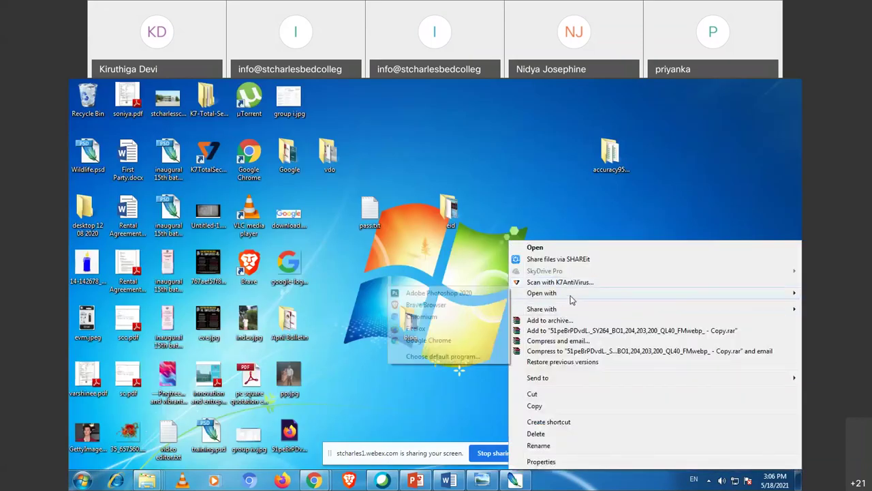
{"action": "left_click", "coordinate": [458, 291]}
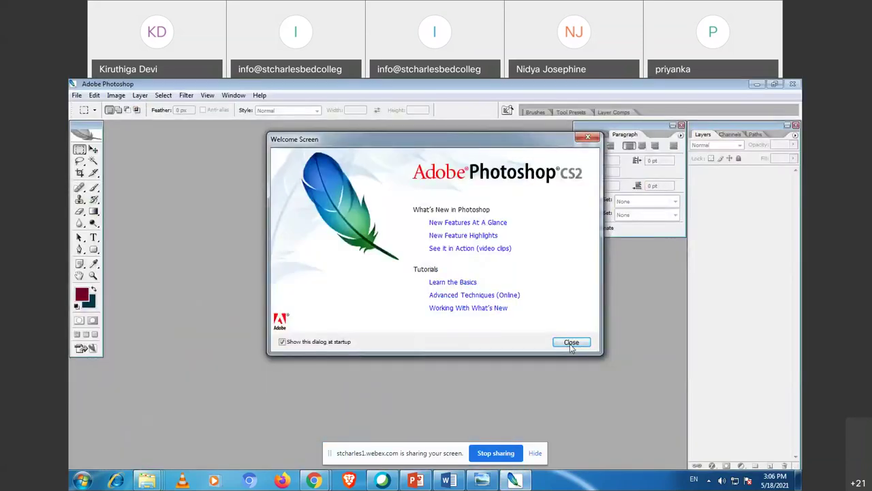
{"action": "left_click", "coordinate": [571, 343]}
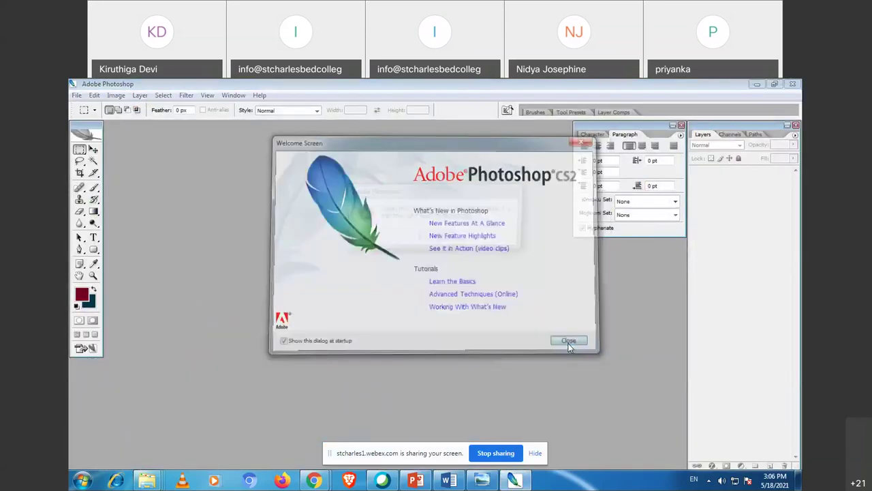
{"action": "left_click", "coordinate": [438, 237]}
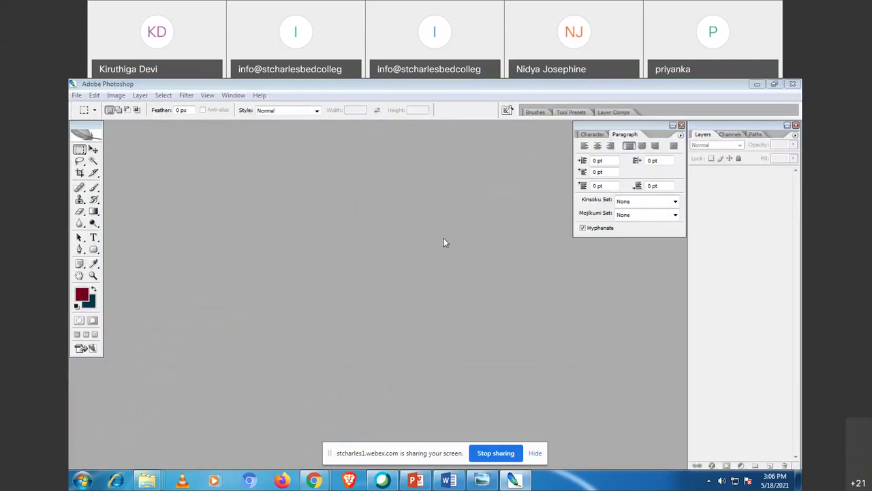
{"action": "left_click", "coordinate": [442, 236]}
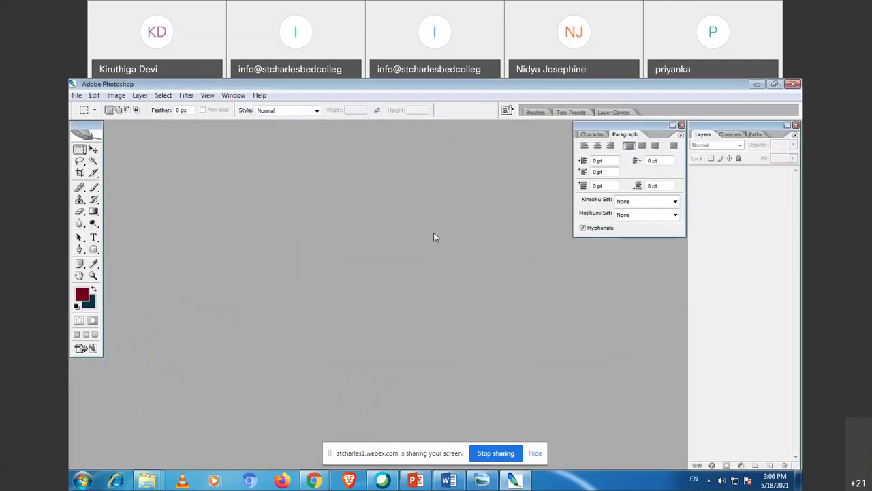
{"action": "left_click", "coordinate": [93, 149]}
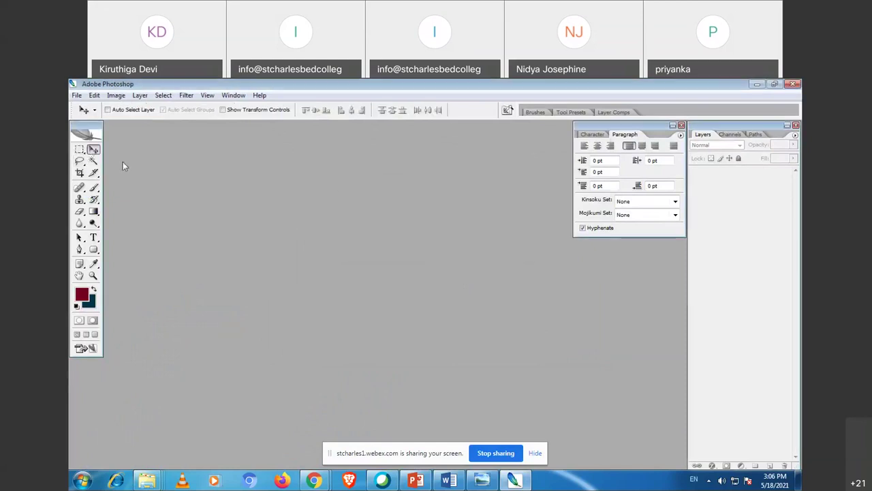
Step: Retry opening the webp image in Photoshop 2020 and dismiss the wrong-document error
{"action": "key", "text": "super+d"}
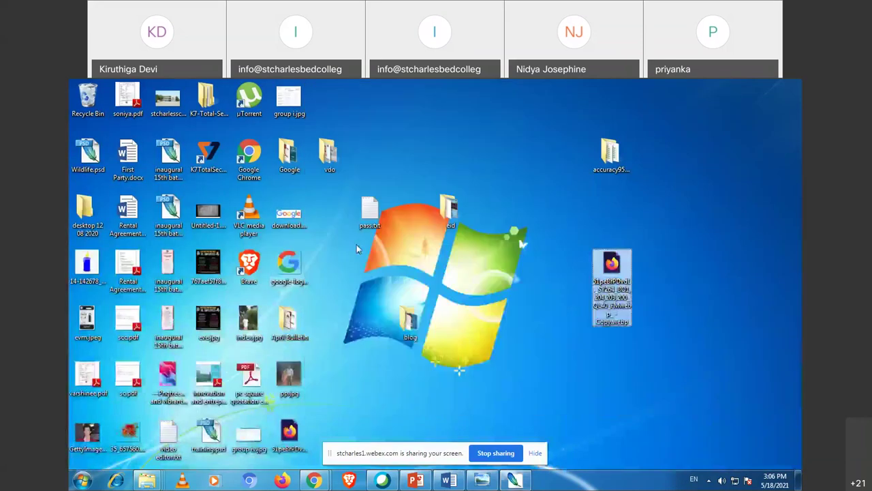
{"action": "right_click", "coordinate": [604, 296]}
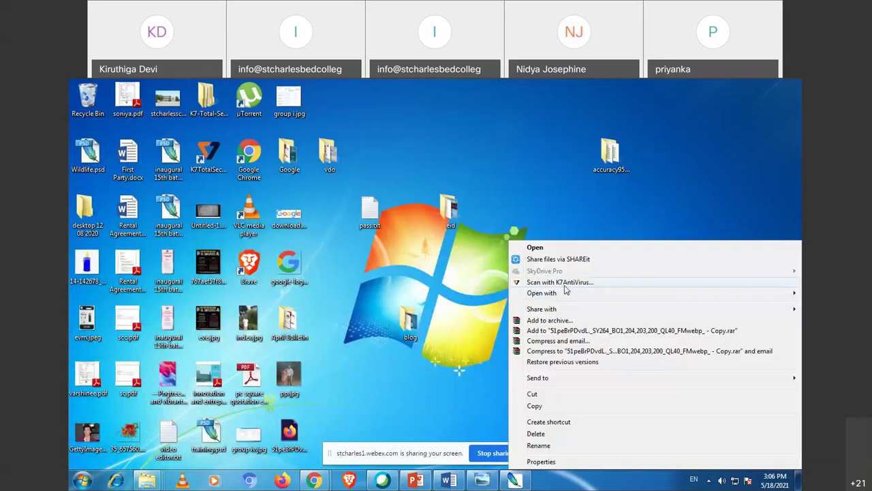
{"action": "mouse_move", "coordinate": [546, 293]}
{"action": "left_click", "coordinate": [486, 293]}
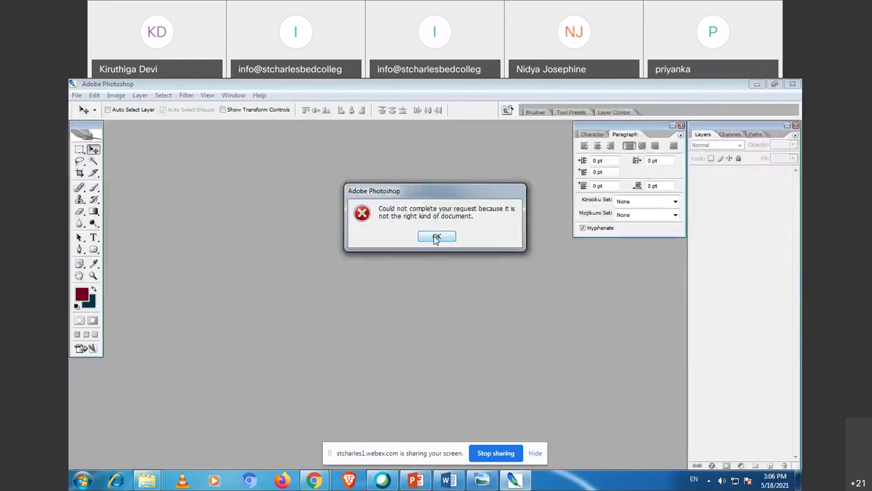
{"action": "left_click", "coordinate": [436, 237]}
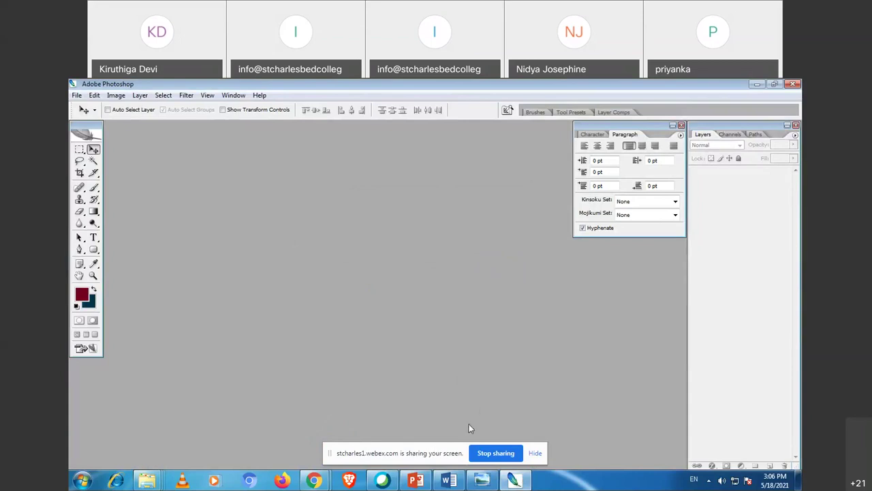
Step: Return to the Amazon Christmas card page in Chrome
{"action": "key", "text": "super+d"}
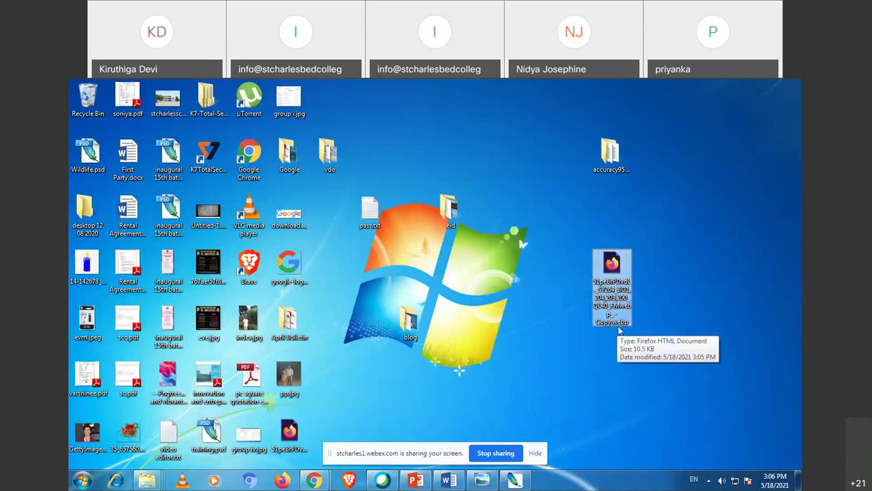
{"action": "left_click", "coordinate": [314, 480]}
{"action": "left_click", "coordinate": [292, 428]}
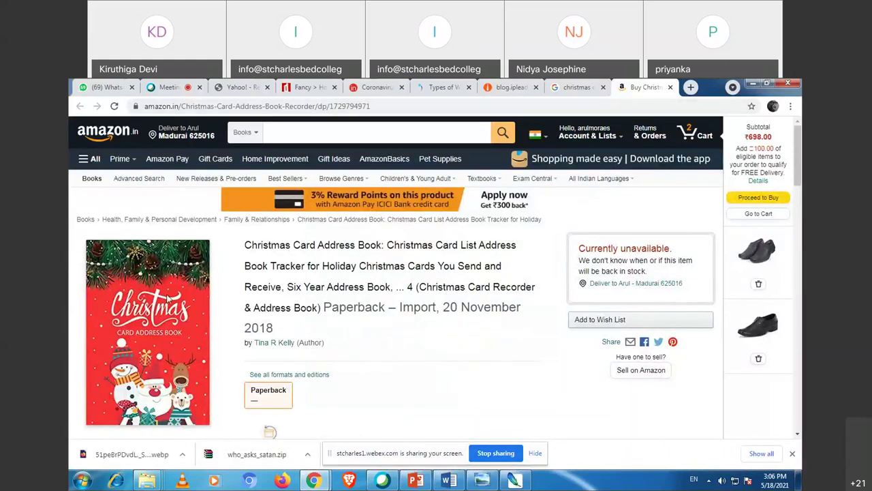
Step: Save the Christmas card cover from Google Images to the desktop as 71oOPfpMWWL.jpg
{"action": "left_click", "coordinate": [578, 87]}
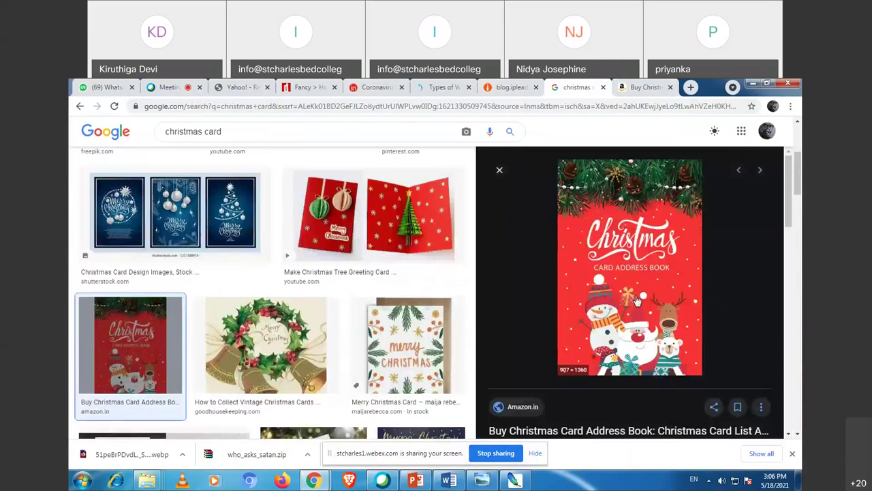
{"action": "right_click", "coordinate": [612, 303]}
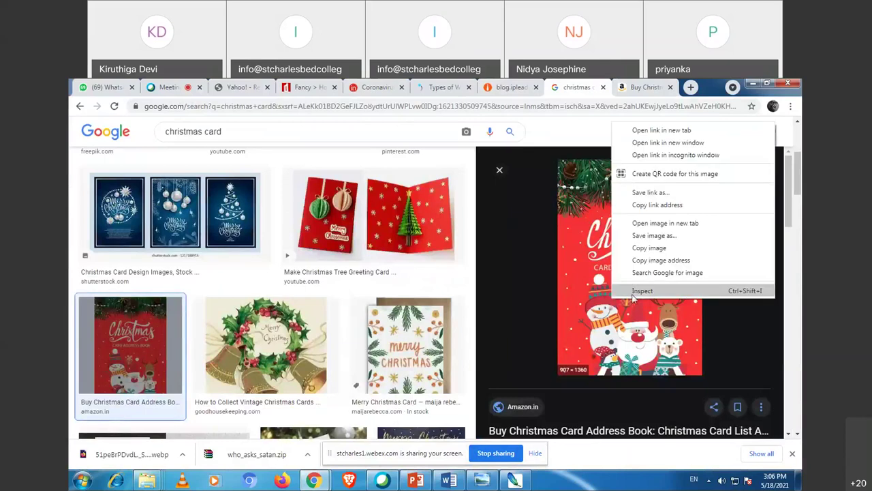
{"action": "left_click", "coordinate": [646, 236]}
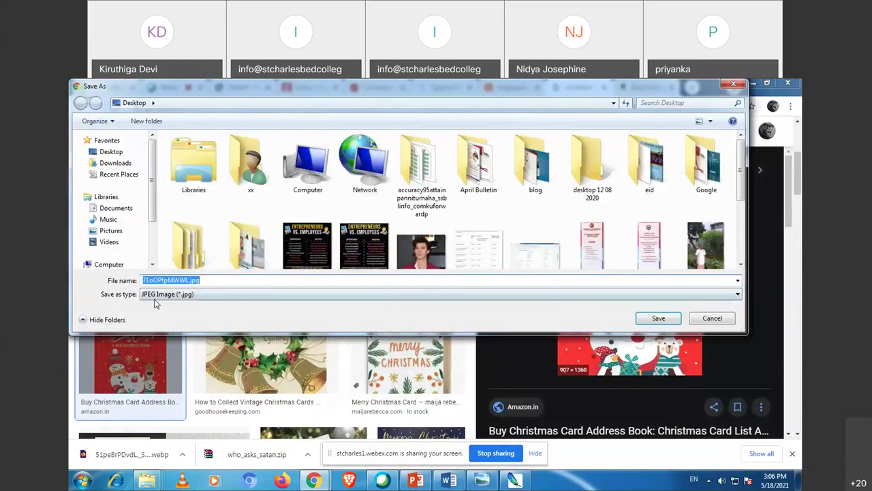
{"action": "left_click", "coordinate": [659, 318]}
Step: Open 71oOPfpMWWL.jpg from the desktop in Photoshop 2020
{"action": "key", "text": "super+d"}
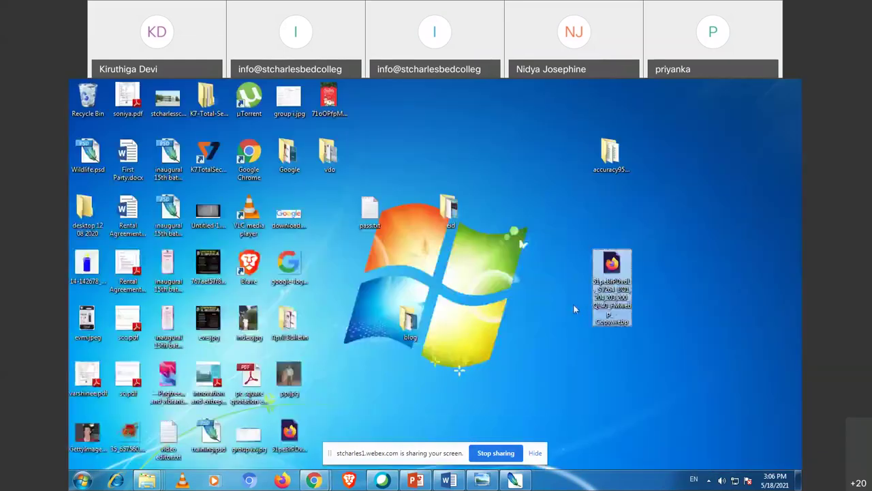
{"action": "right_click", "coordinate": [335, 109]}
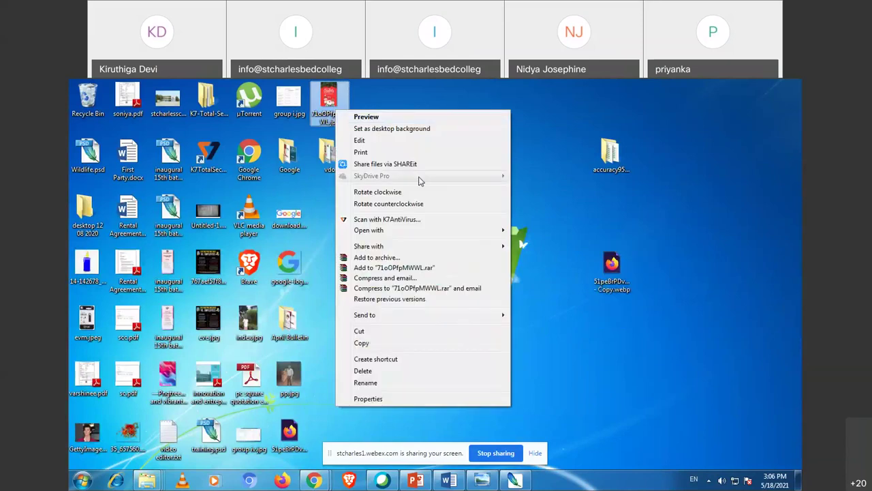
{"action": "mouse_move", "coordinate": [408, 230]}
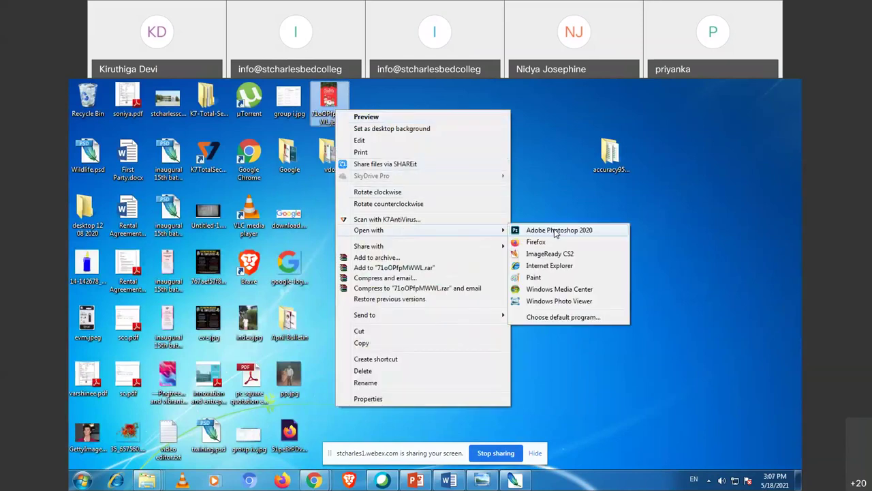
{"action": "left_click", "coordinate": [556, 231]}
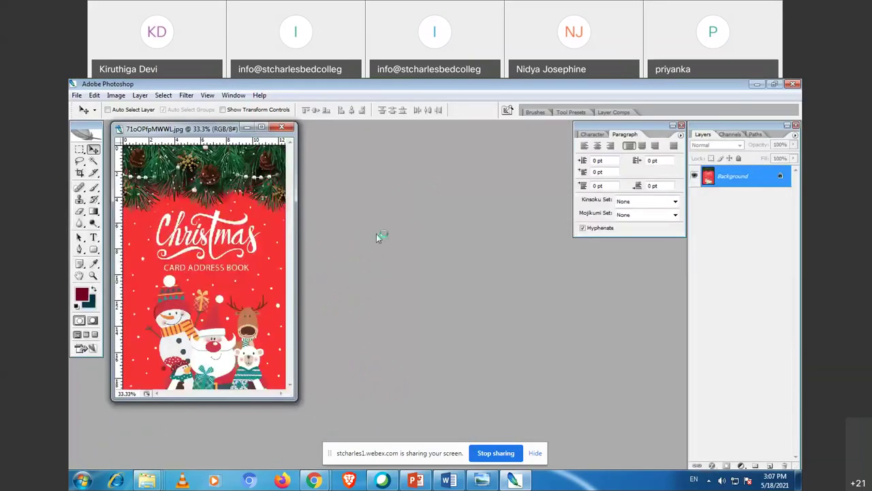
Step: Maximise the card window and zoom out to 33.3% to see the whole card
{"action": "left_click", "coordinate": [94, 275]}
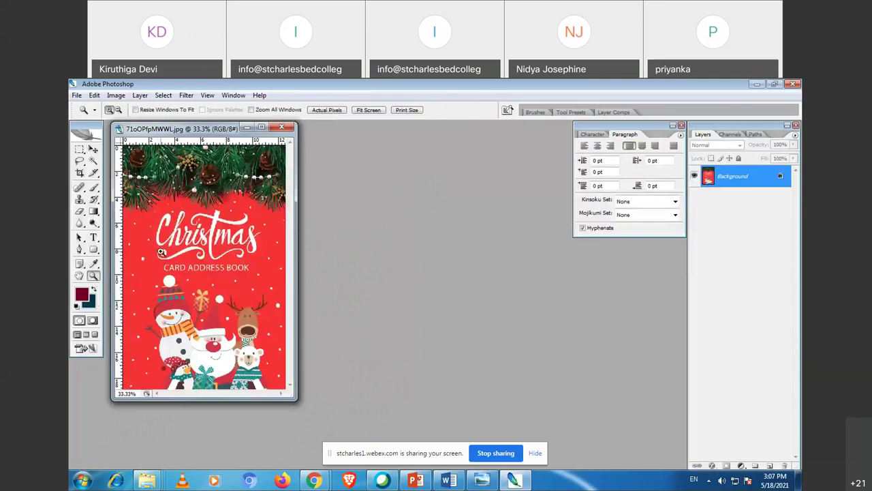
{"action": "left_click", "coordinate": [221, 174]}
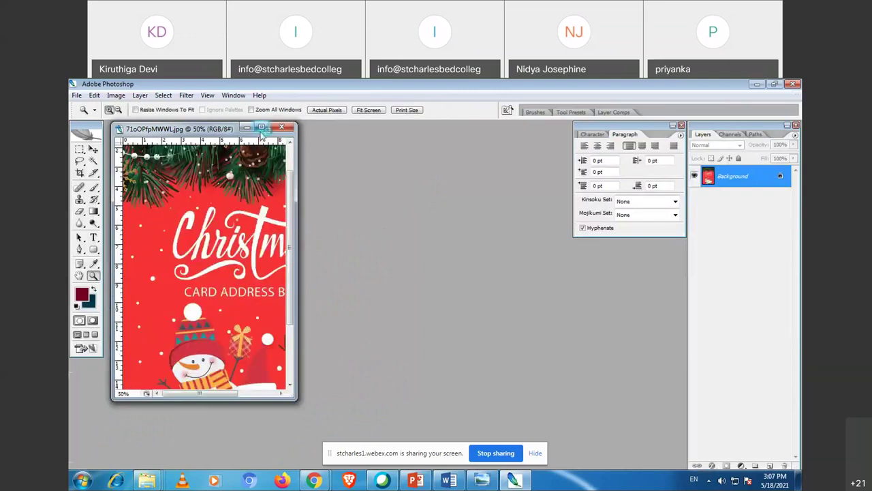
{"action": "left_click", "coordinate": [261, 128]}
{"action": "left_click", "coordinate": [403, 252]}
{"action": "scroll", "coordinate": [310, 249], "scroll_direction": "down", "scroll_amount": 6}
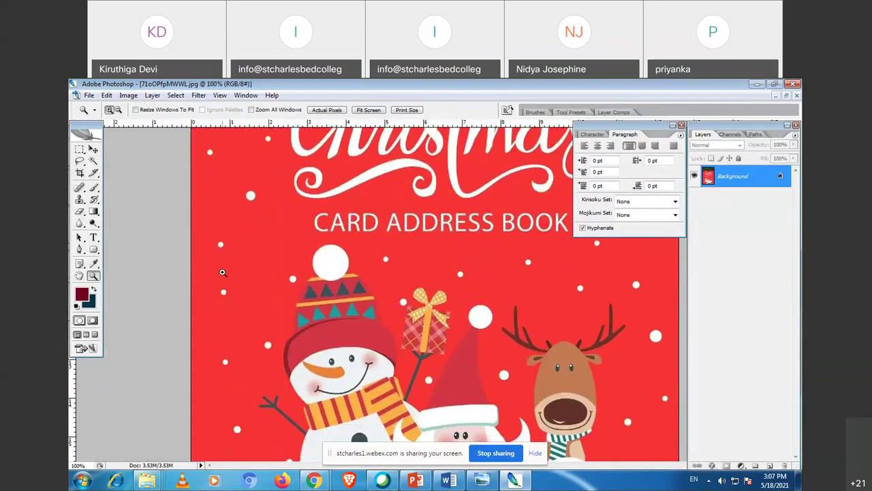
{"action": "key", "text": "alt"}
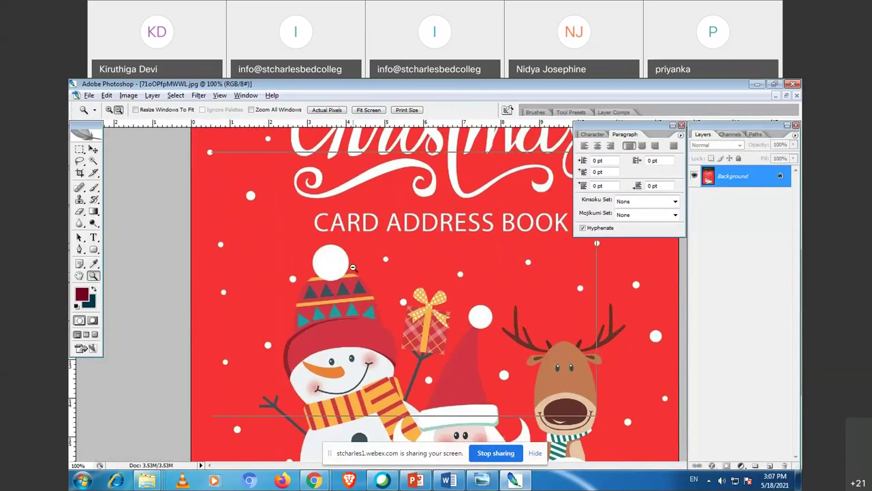
{"action": "left_click", "coordinate": [353, 267], "text": "alt"}
{"action": "left_click", "coordinate": [353, 267], "text": "alt"}
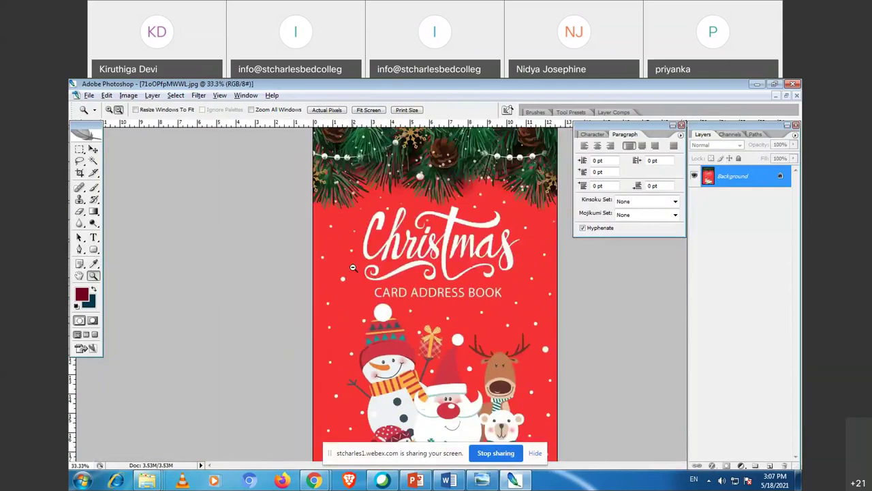
{"action": "left_click", "coordinate": [353, 267], "text": "alt"}
Step: Type the college name near the top of the card and select it
{"action": "left_click", "coordinate": [94, 239]}
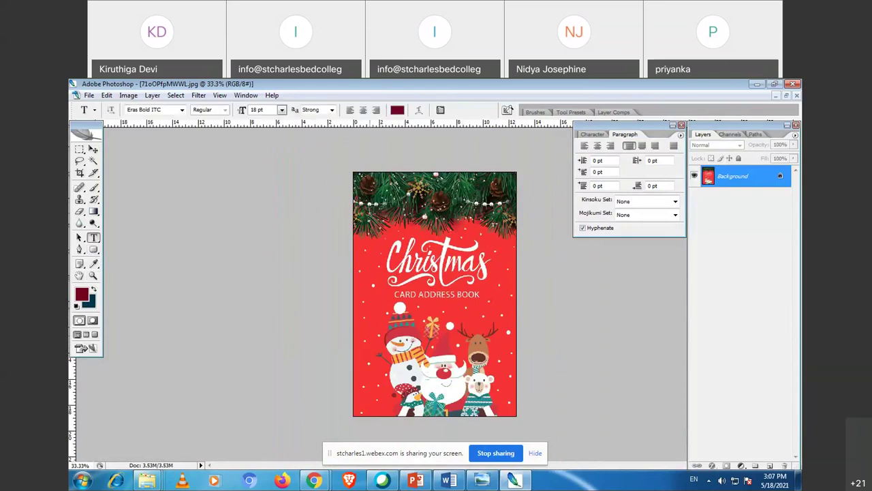
{"action": "left_click", "coordinate": [368, 211]}
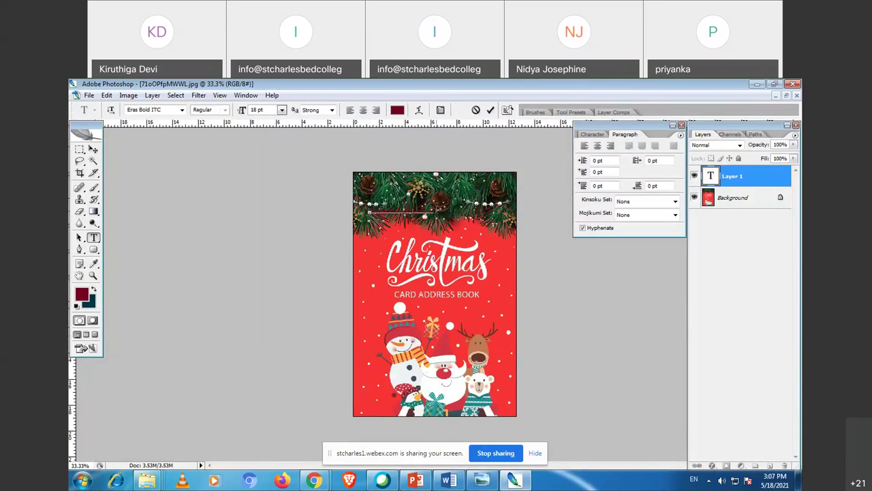
{"action": "double_click", "coordinate": [436, 209]}
Step: Make the college name white at 48 pt and move it up near the card's top
{"action": "left_click", "coordinate": [398, 110]}
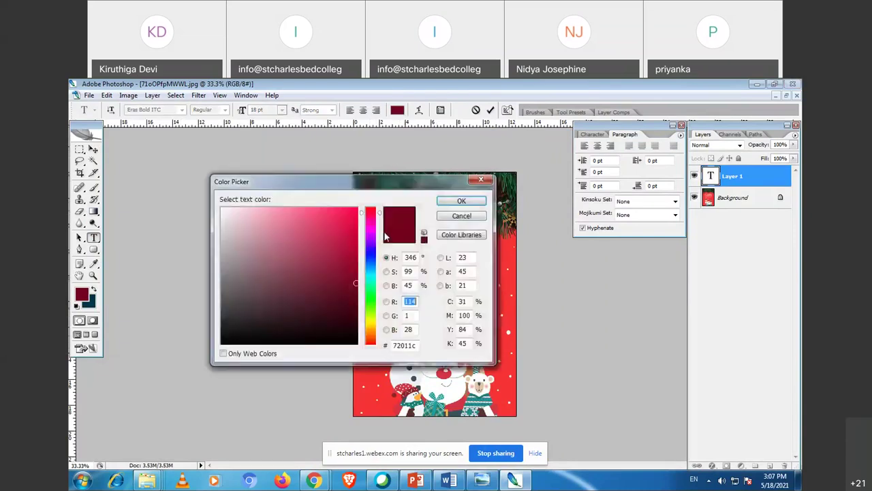
{"action": "left_click", "coordinate": [221, 209]}
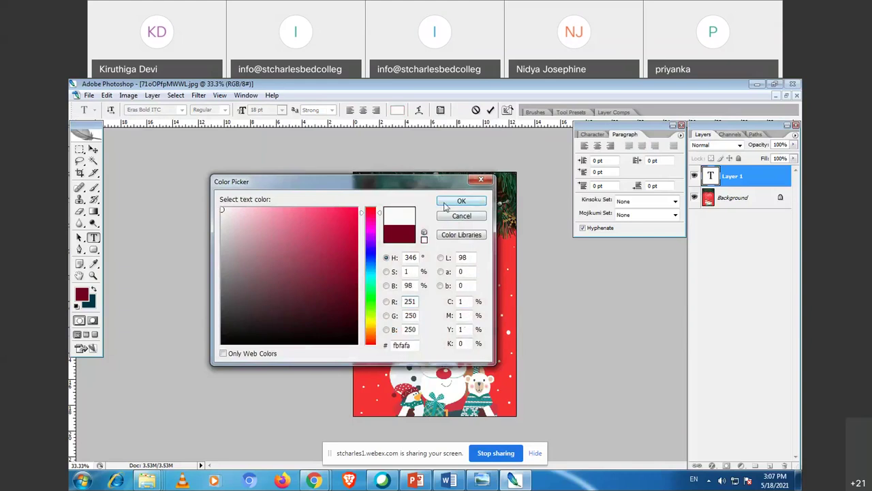
{"action": "left_click", "coordinate": [462, 200]}
{"action": "left_click", "coordinate": [282, 110]}
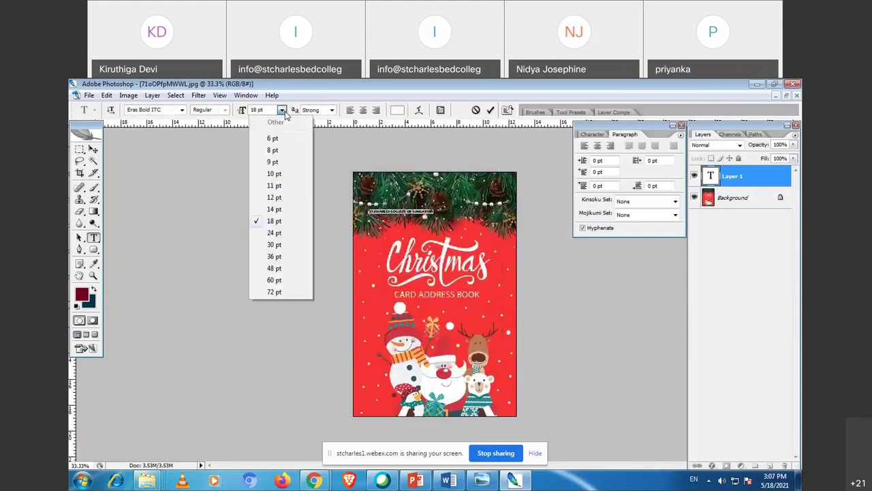
{"action": "left_click", "coordinate": [281, 257]}
{"action": "left_click", "coordinate": [282, 109]}
{"action": "left_click", "coordinate": [284, 270]}
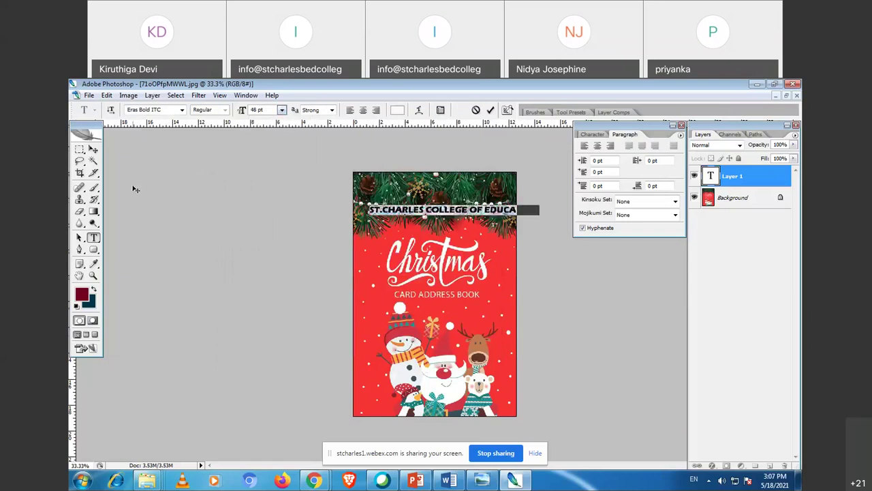
{"action": "left_click", "coordinate": [256, 110]}
{"action": "left_click", "coordinate": [93, 149]}
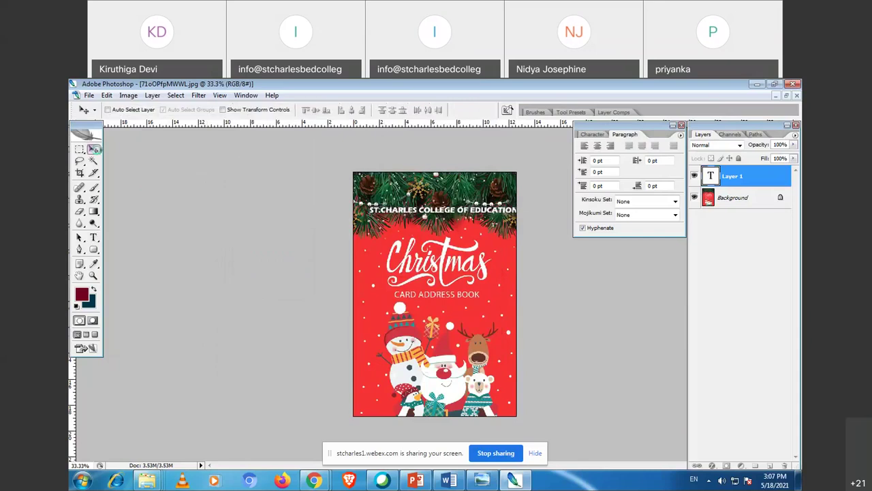
{"action": "left_click_drag", "start_coordinate": [462, 224], "coordinate": [451, 203]}
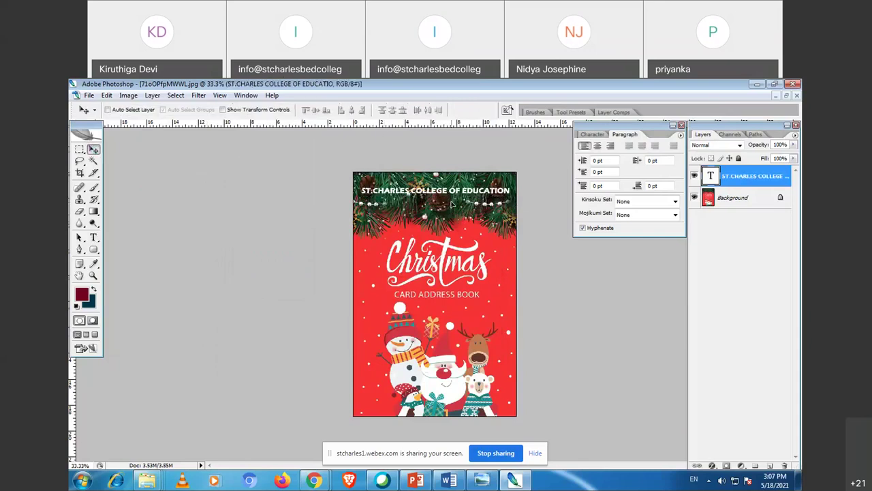
Step: Give the college name layer a drop shadow and a dark green stroke
{"action": "right_click", "coordinate": [753, 176]}
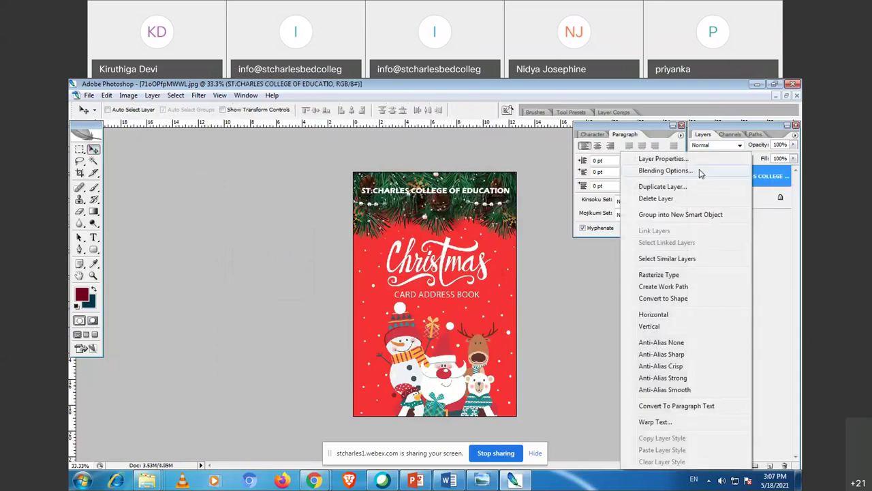
{"action": "key", "text": "h"}
{"action": "left_click", "coordinate": [526, 265]}
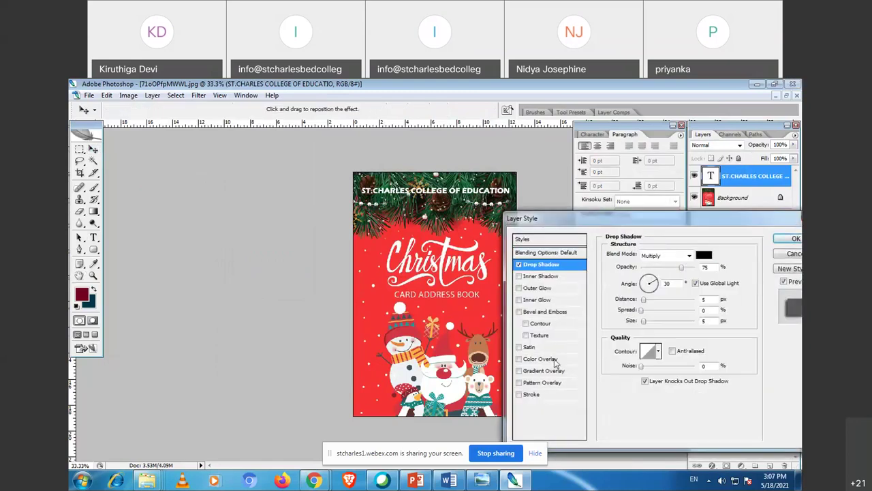
{"action": "left_click", "coordinate": [539, 395]}
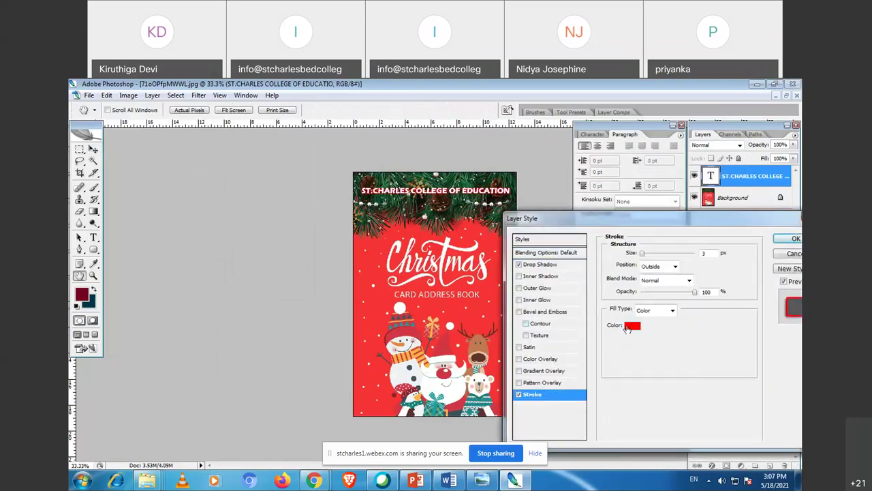
{"action": "left_click", "coordinate": [627, 326]}
{"action": "left_click", "coordinate": [370, 296]}
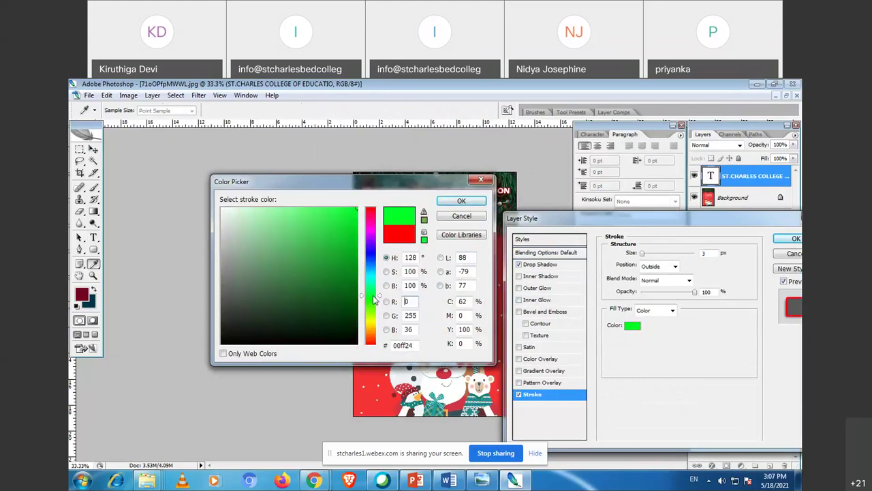
{"action": "left_click", "coordinate": [357, 279]}
{"action": "left_click", "coordinate": [461, 201]}
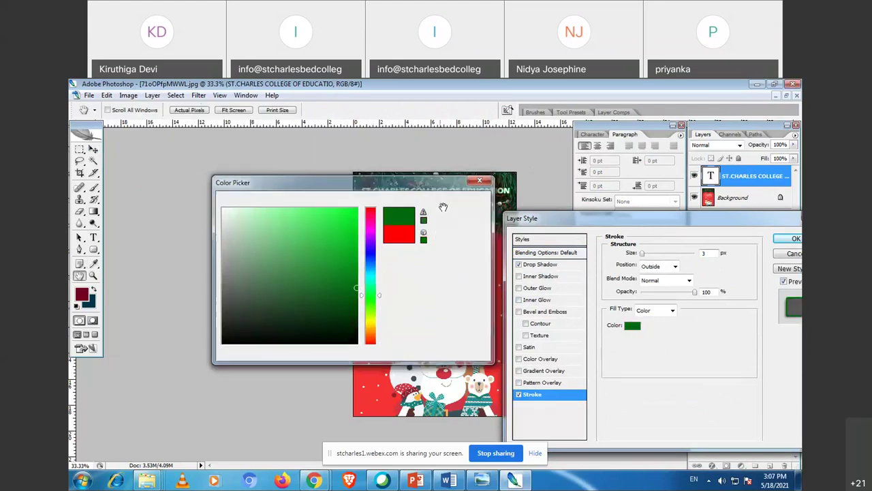
{"action": "left_click", "coordinate": [791, 239]}
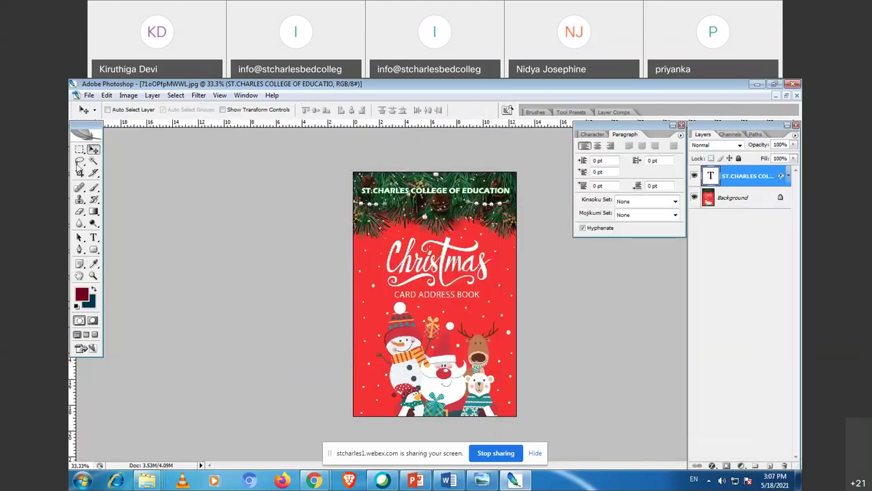
{"action": "left_click", "coordinate": [80, 149]}
{"action": "left_click", "coordinate": [94, 237]}
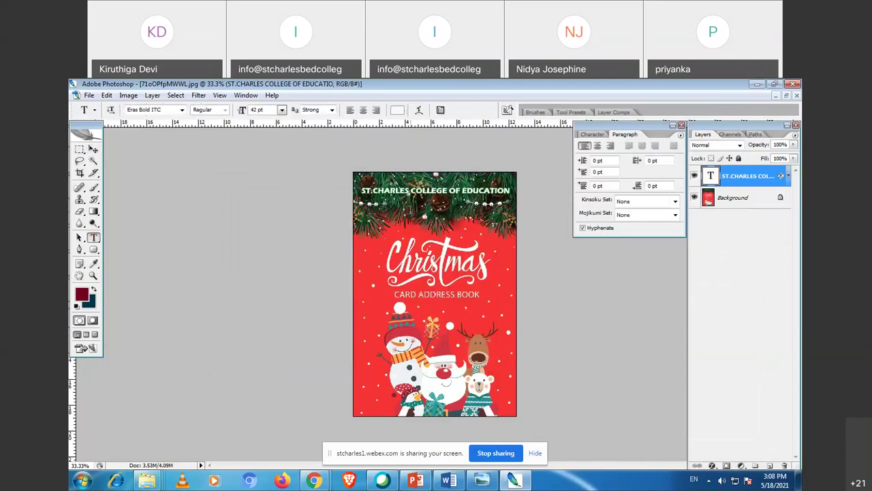
Step: Add the text 'WISHES YOU A' below the college name
{"action": "left_click", "coordinate": [402, 221]}
{"action": "type", "text": "WISMES YOU A"}
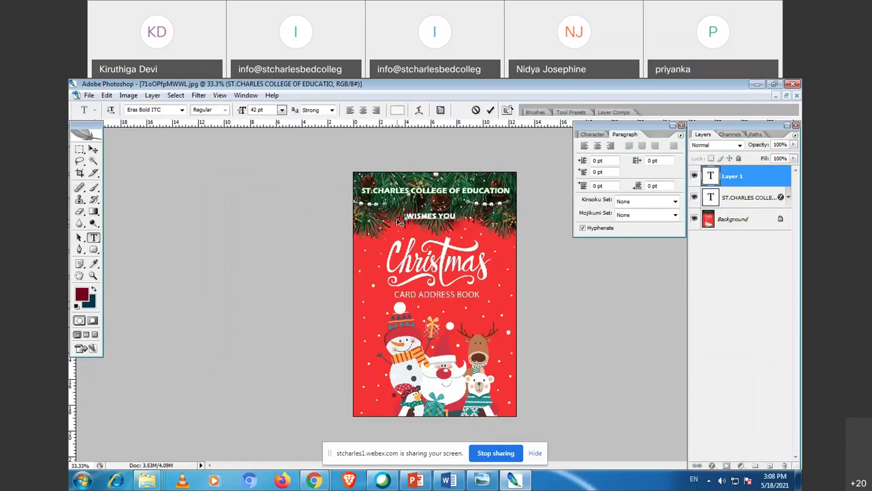
{"action": "left_click", "coordinate": [94, 150]}
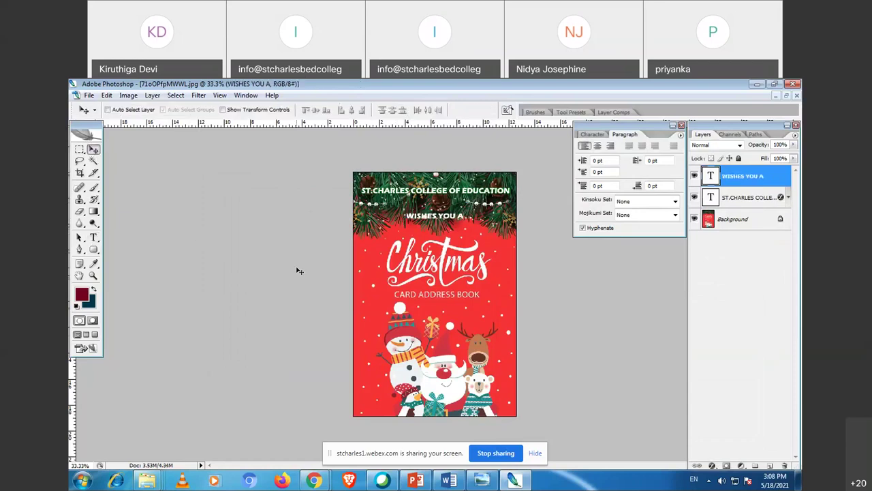
Step: Type the staff line 'Staff, Student Teachers of SCCE' near the card's bottom
{"action": "left_click", "coordinate": [93, 240]}
{"action": "left_click", "coordinate": [390, 391]}
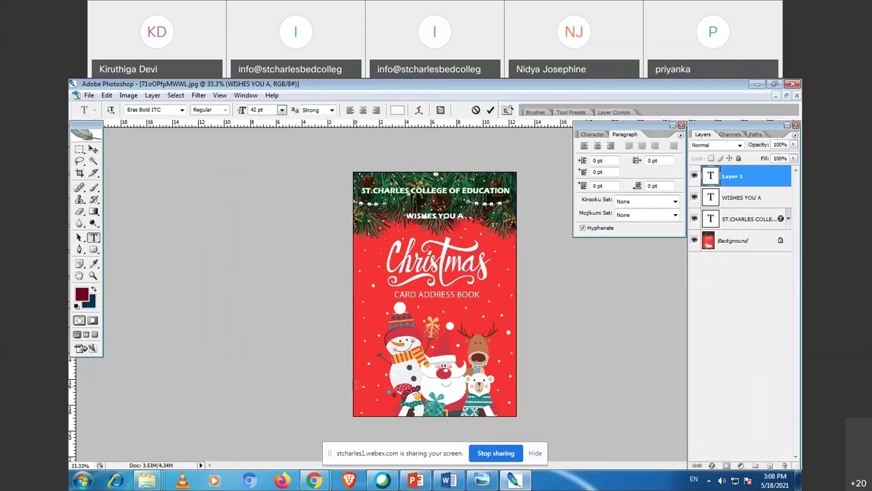
{"action": "type", "text": "STA"}
{"action": "type", "text": "SE"}
{"action": "type", "text": "CE"}
{"action": "left_click", "coordinate": [743, 178]}
Step: Give the staff line a drop shadow and stroke, and move it to the bottom edge
{"action": "right_click", "coordinate": [726, 179]}
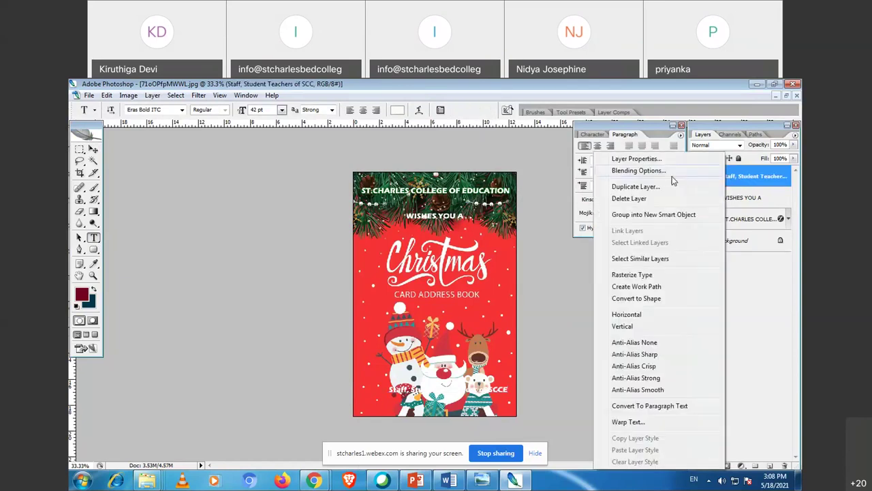
{"action": "left_click", "coordinate": [622, 171]}
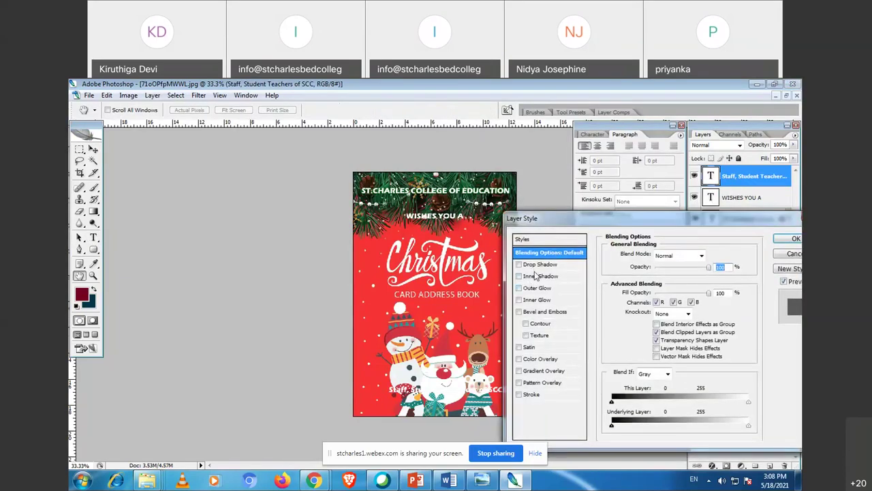
{"action": "left_click", "coordinate": [534, 265]}
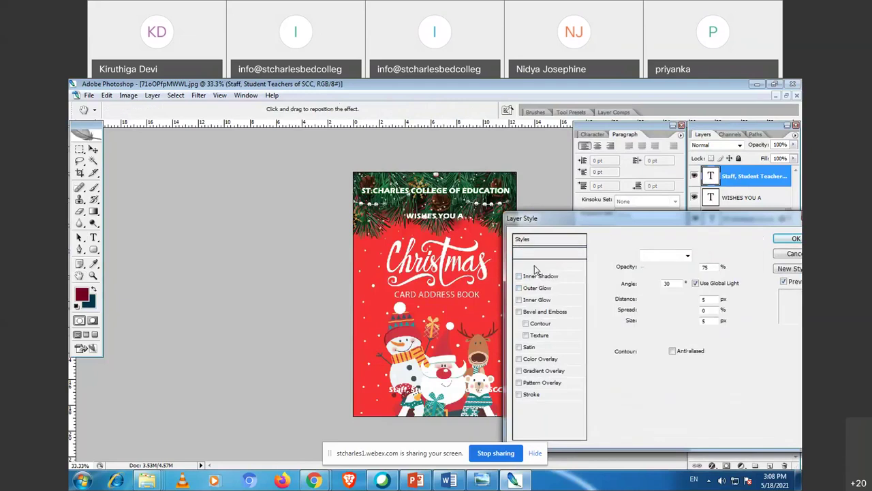
{"action": "left_click", "coordinate": [538, 395]}
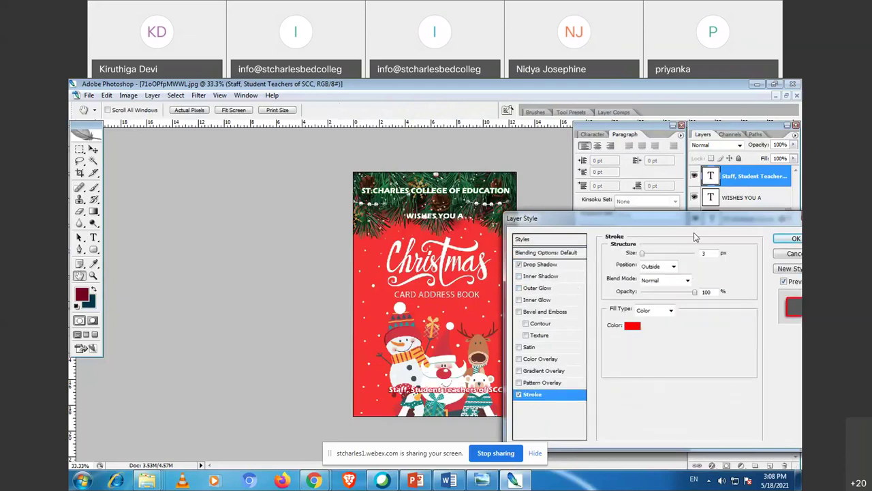
{"action": "left_click", "coordinate": [792, 240]}
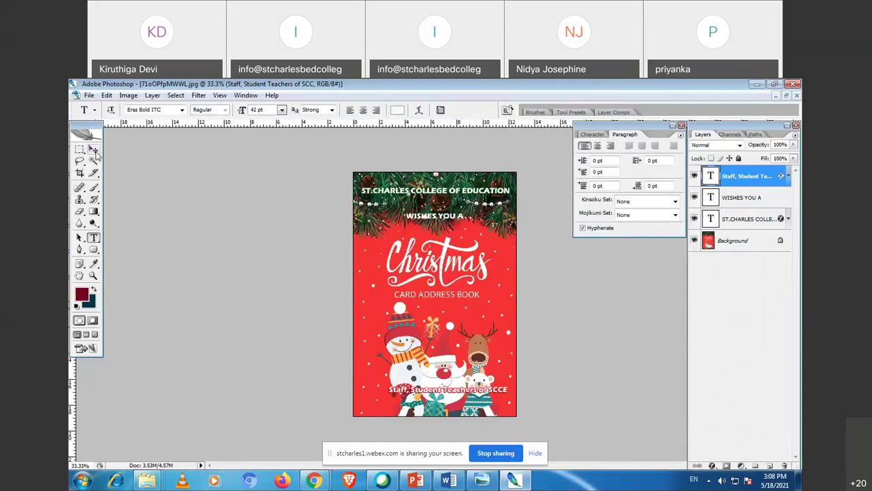
{"action": "left_click", "coordinate": [93, 149]}
{"action": "left_click_drag", "start_coordinate": [428, 398], "coordinate": [411, 416]}
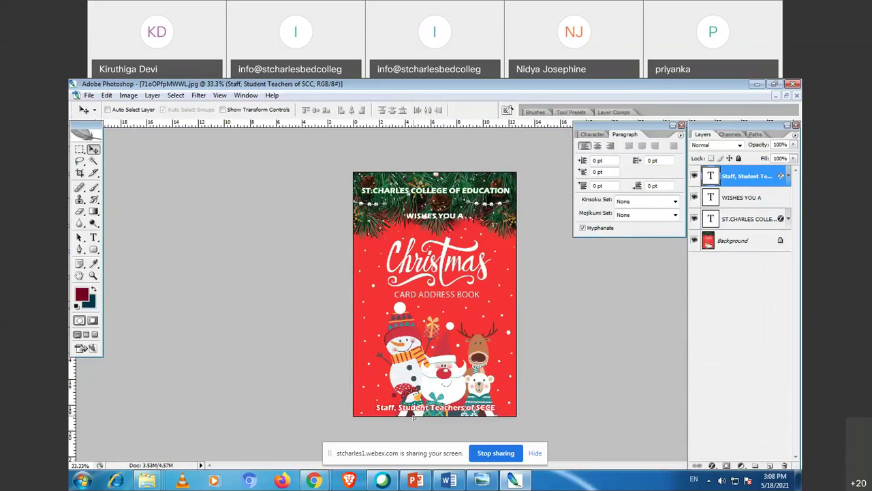
Step: Save the card as JPEG '71oOPfpMWWL copy.jpg' at quality 12 (Maximum), then show the desktop
{"action": "left_click", "coordinate": [88, 95]}
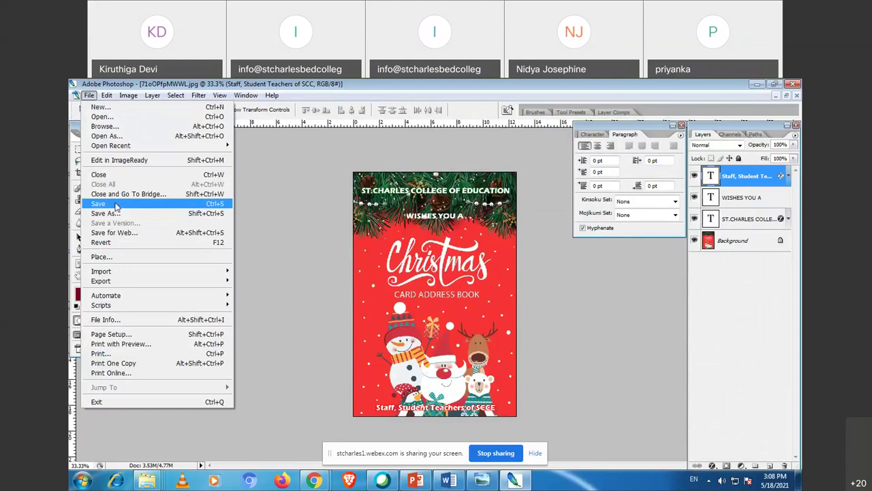
{"action": "left_click", "coordinate": [114, 214]}
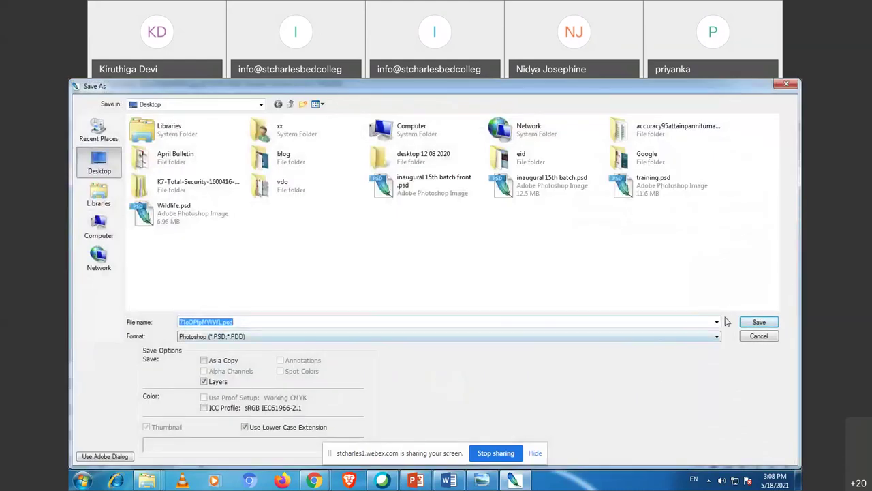
{"action": "left_click", "coordinate": [507, 339]}
{"action": "left_click", "coordinate": [238, 389]}
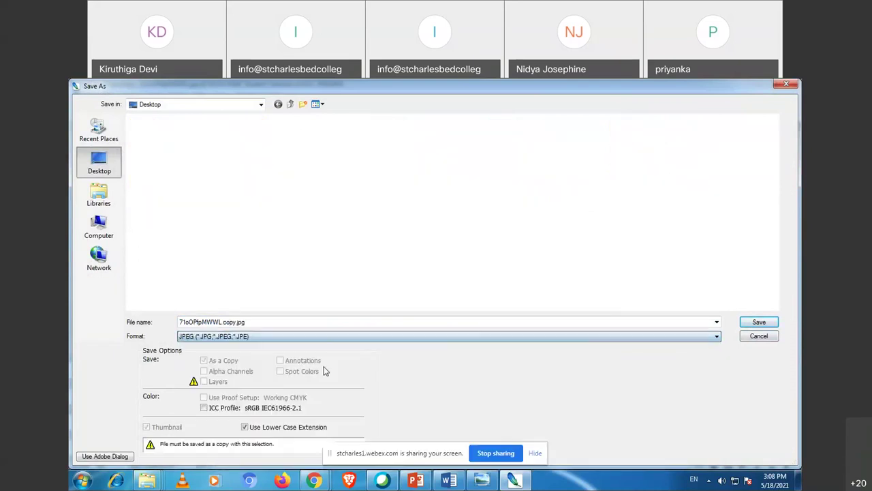
{"action": "key", "text": "Return"}
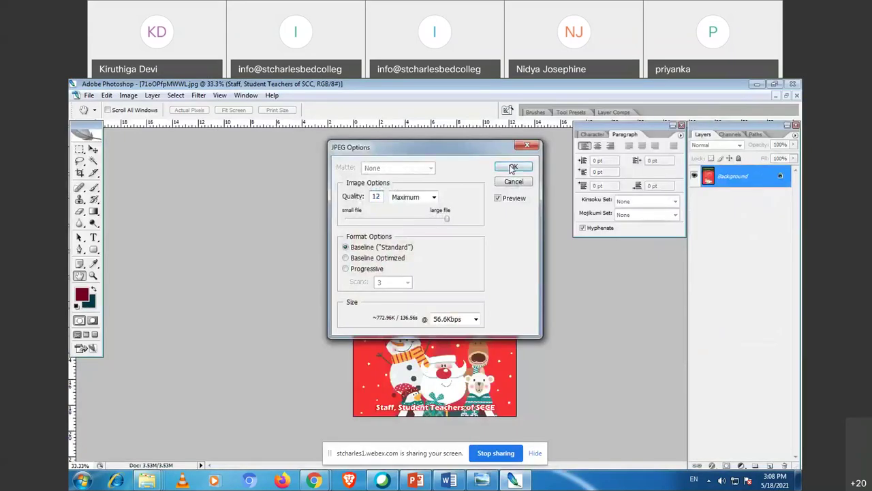
{"action": "left_click", "coordinate": [513, 167]}
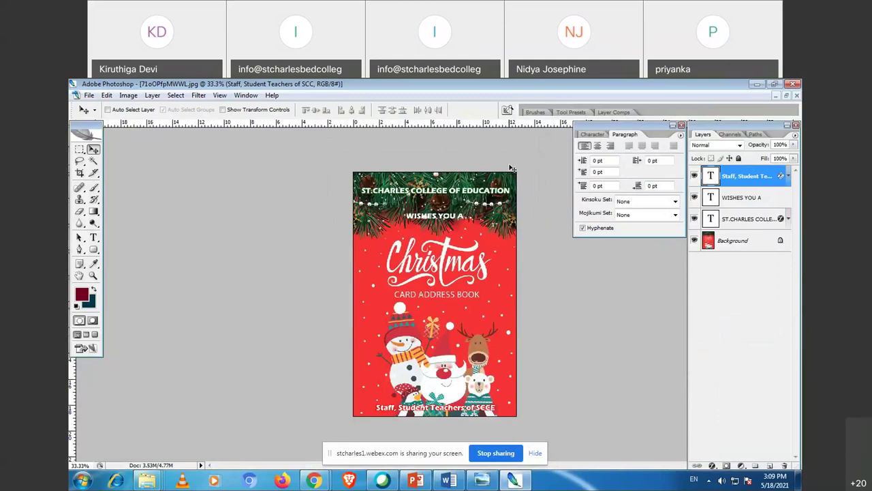
{"action": "key", "text": "super+d"}
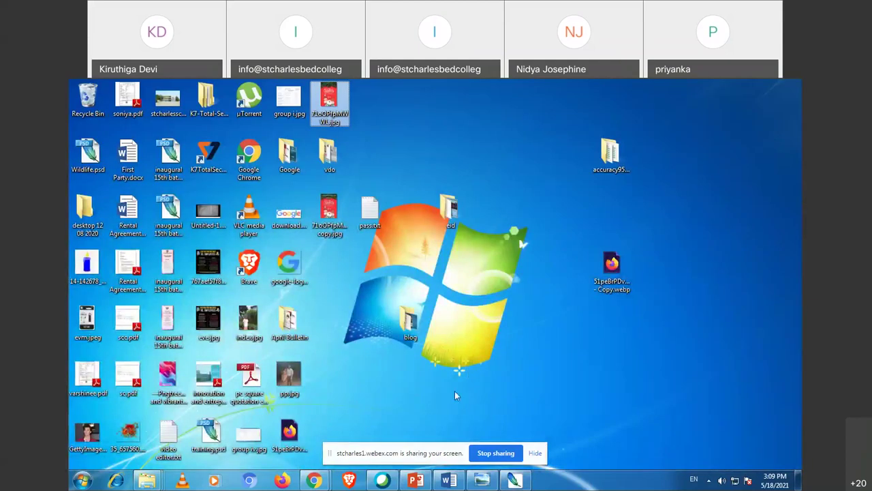